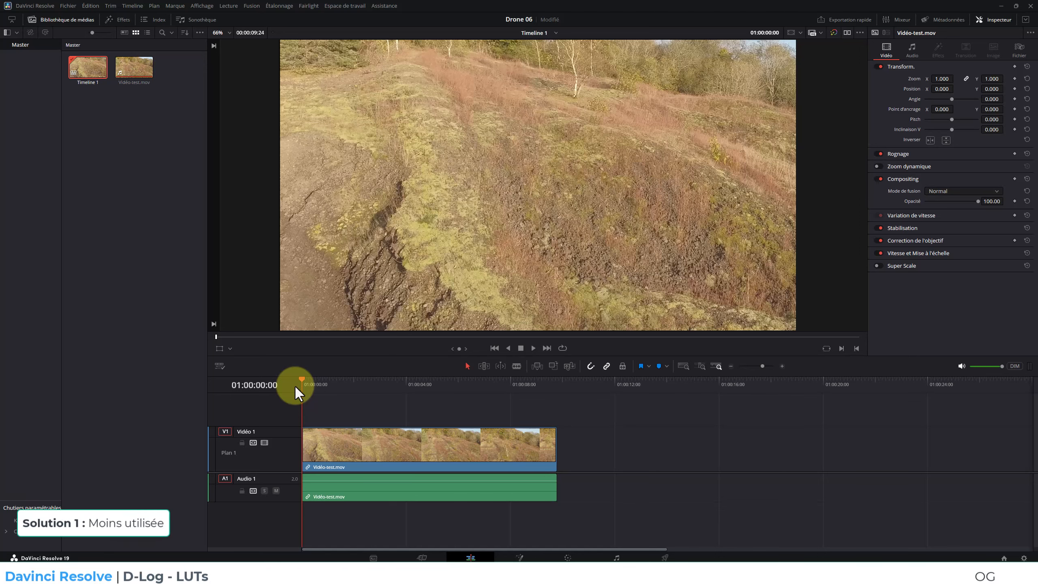
# On the Color page, search the effects for "colo" and apply Conversion d'espace colorimétrique to node 01
pyautogui.click(568, 557)
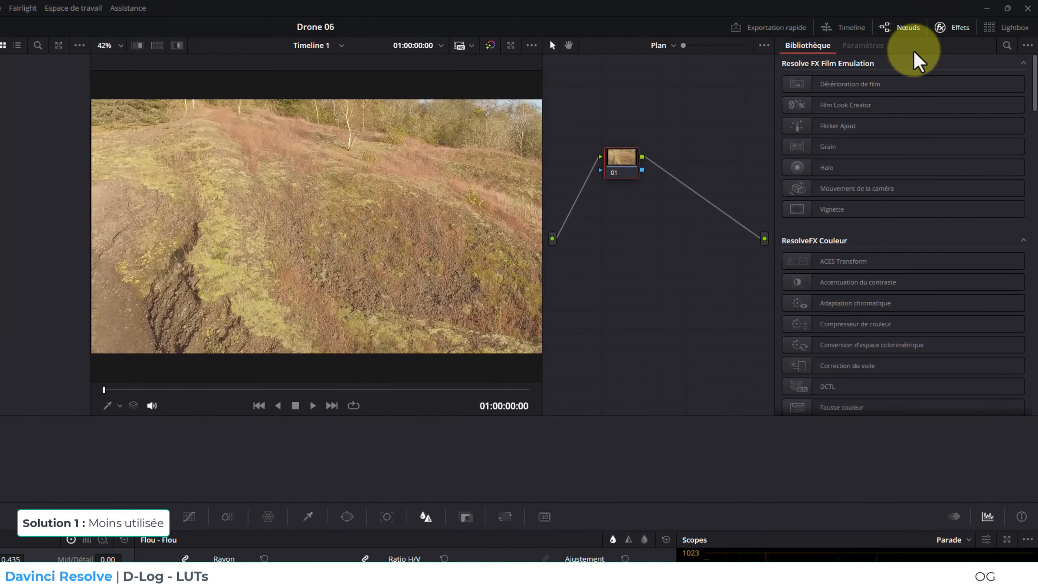
pyautogui.click(1007, 46)
pyautogui.write('colo')
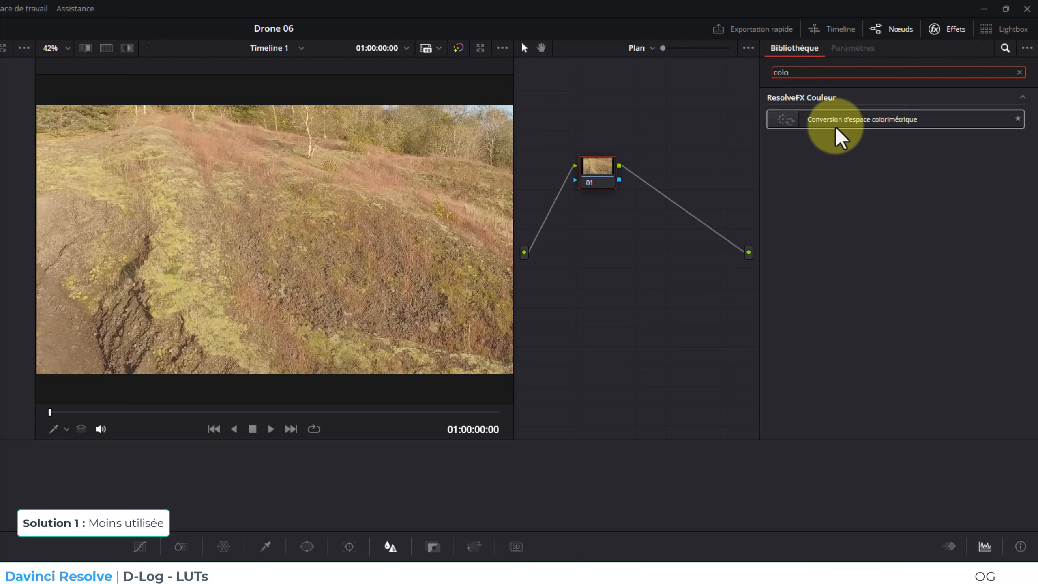
pyautogui.moveTo(851, 133); pyautogui.dragTo(598, 176)
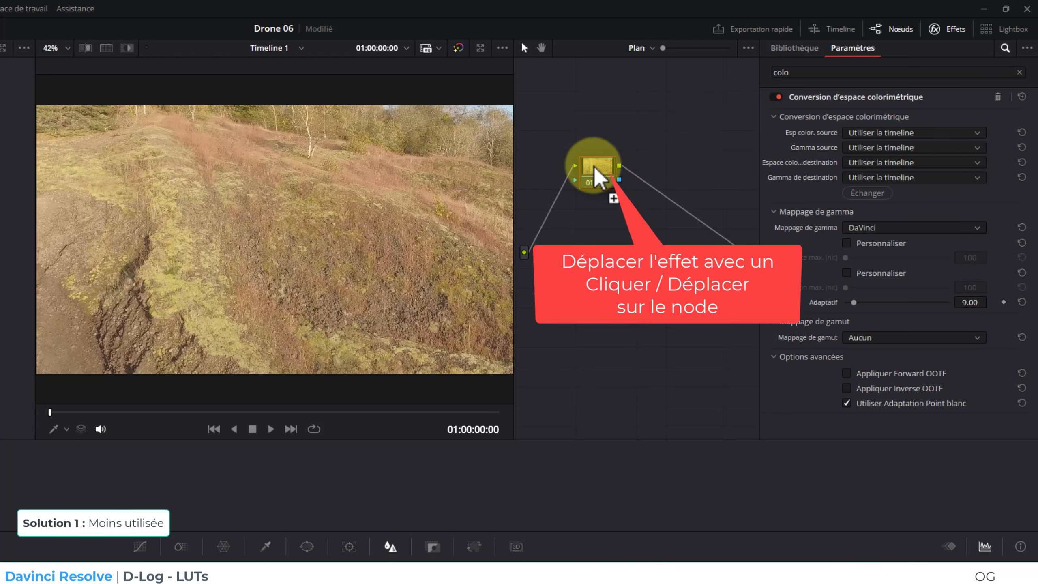
# Set the conversion's source colour space to DJI D-Gamut and its destination colour space to Rec.709
pyautogui.click(870, 135)
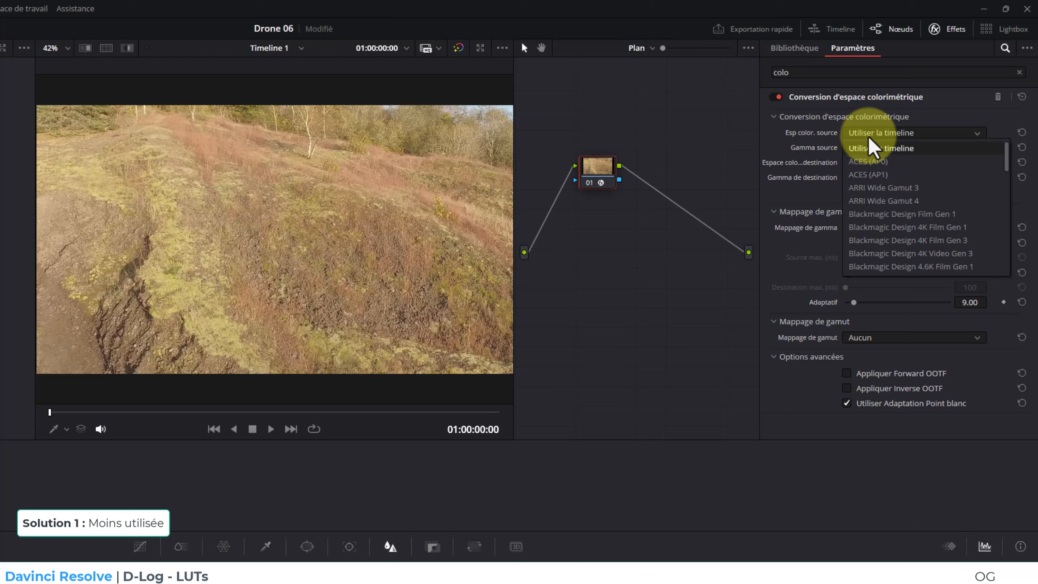
pyautogui.scroll(-5, 917, 197)
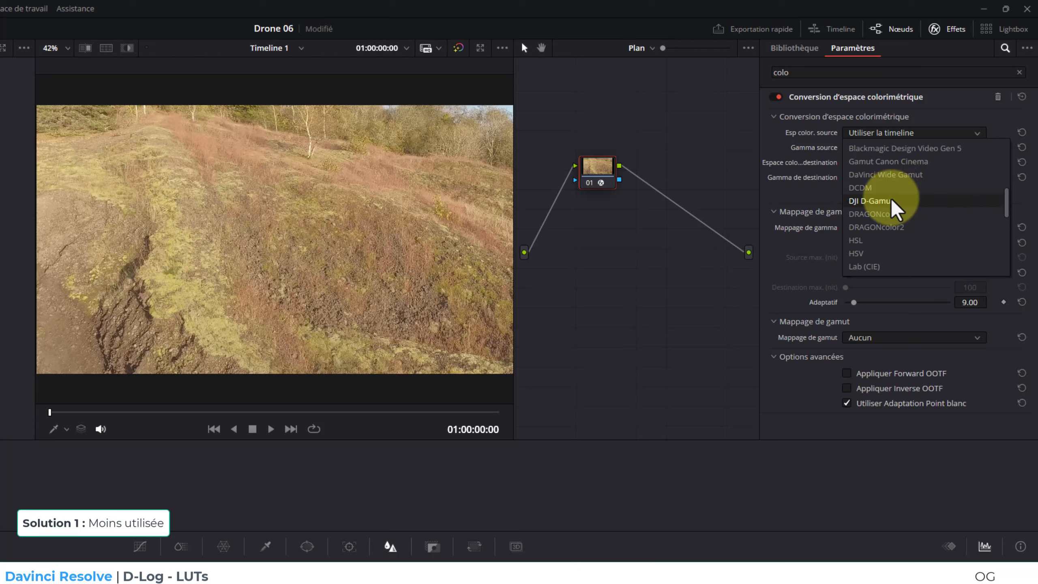
pyautogui.click(863, 205)
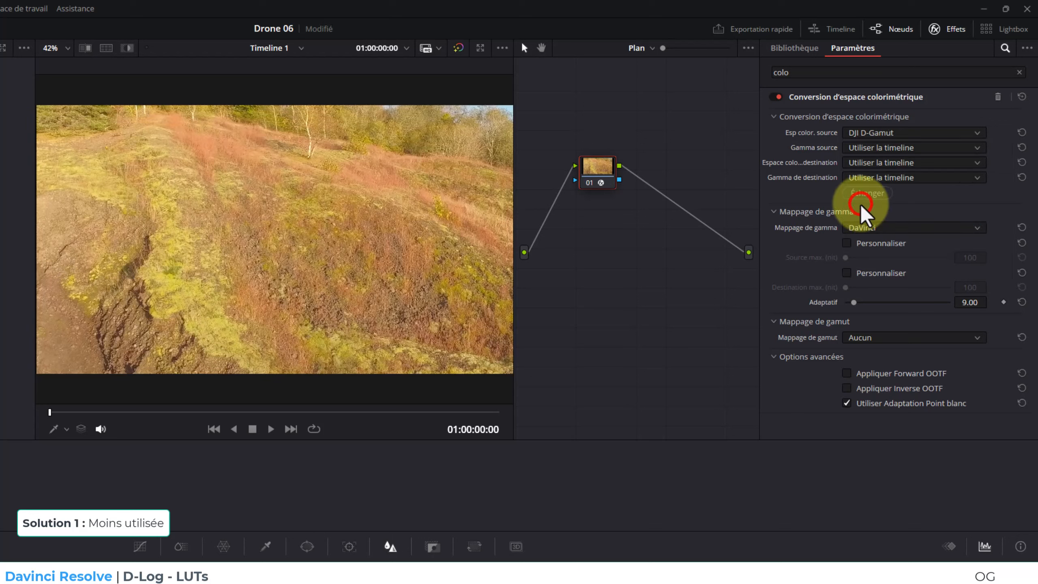
pyautogui.click(875, 162)
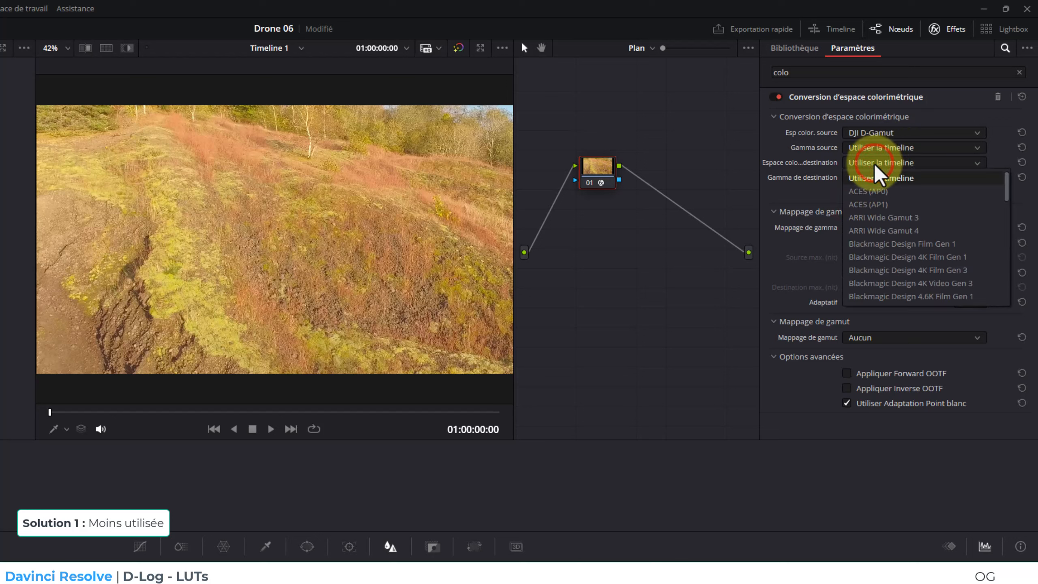
pyautogui.scroll(-3, 892, 229)
pyautogui.scroll(-5, 895, 261)
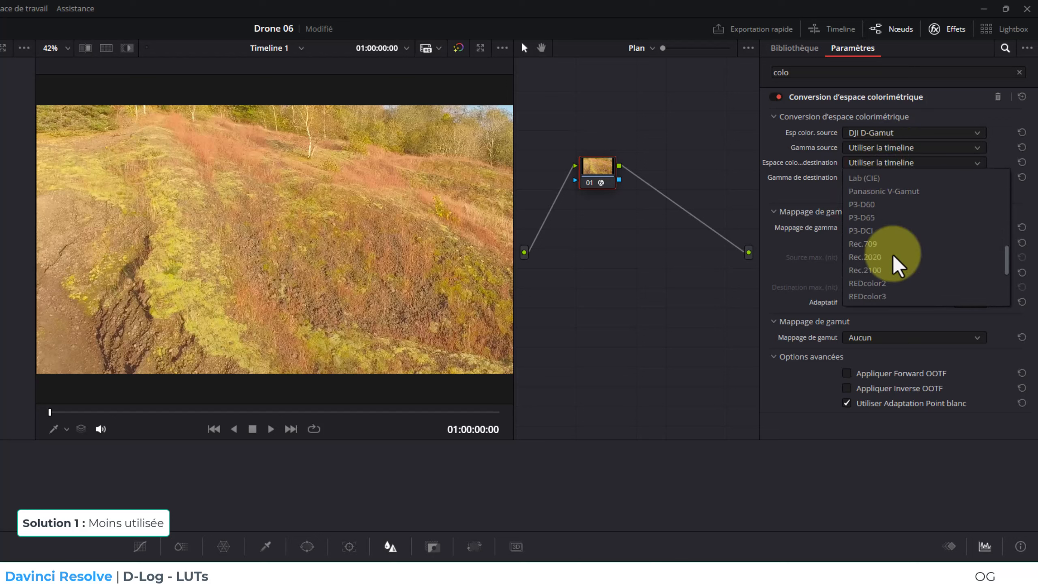
pyautogui.click(871, 245)
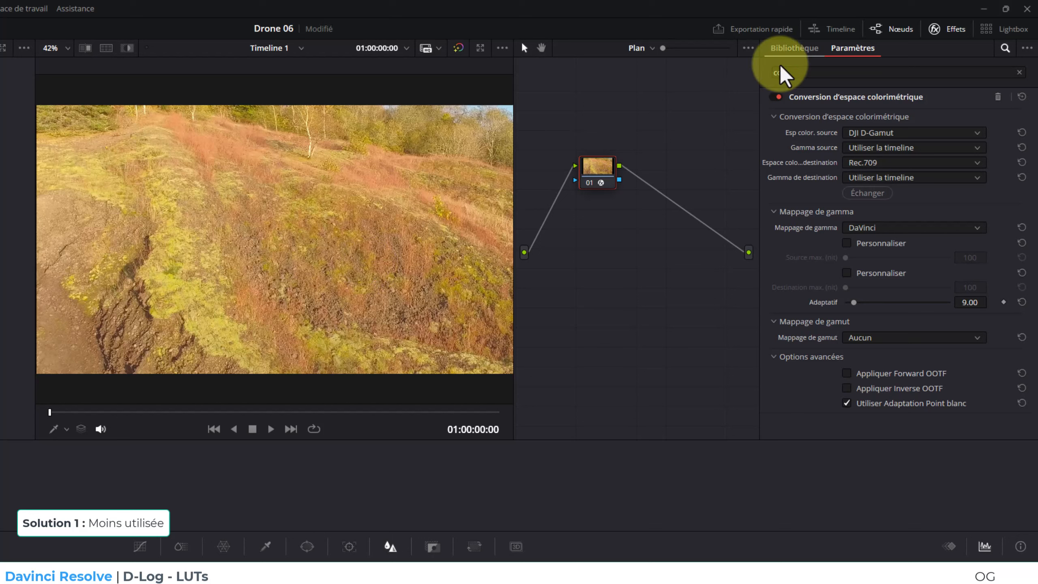
# Move node 01 closer to the graph's output and label it "Color"
pyautogui.moveTo(597, 174); pyautogui.dragTo(653, 229)
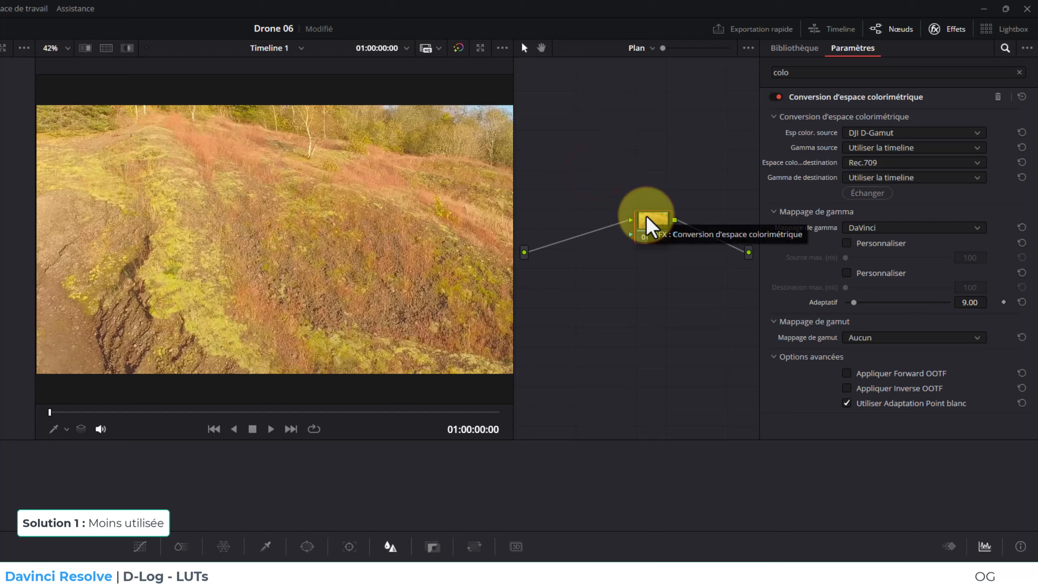
pyautogui.click(646, 216)
pyautogui.rightClick(647, 216)
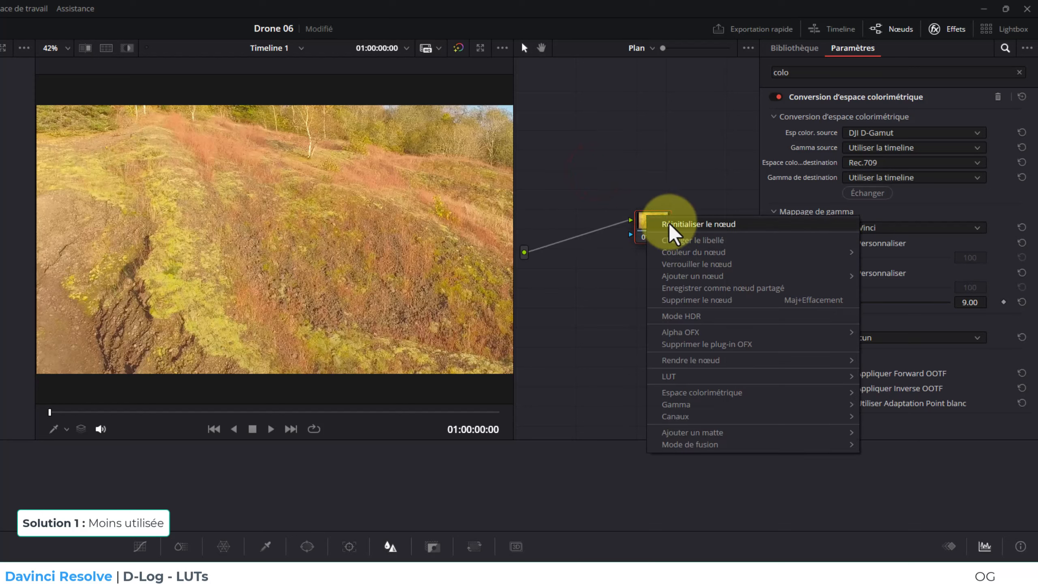
pyautogui.click(695, 243)
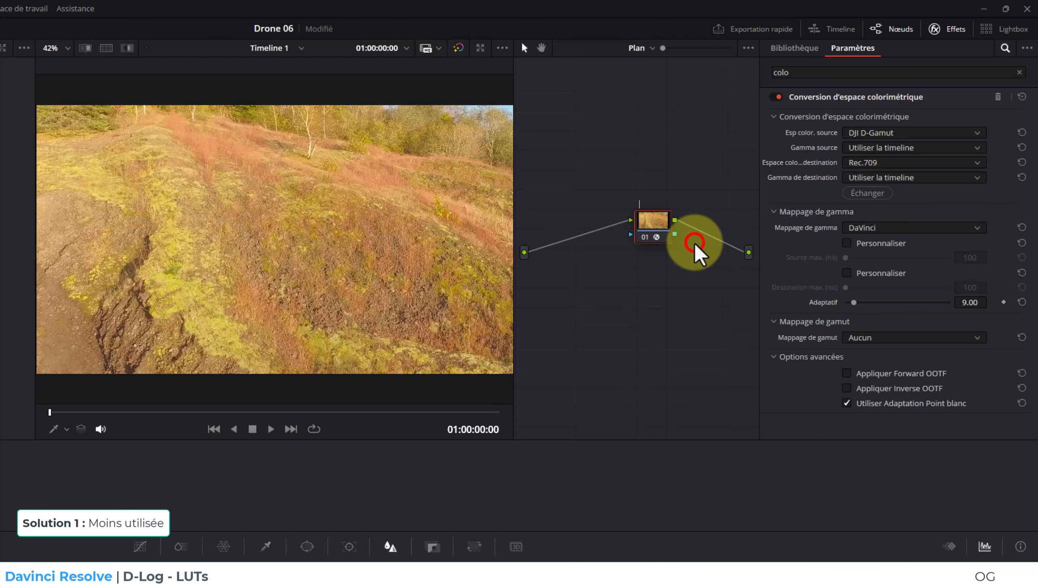
pyautogui.write('Color')
# Add a serial corrector node before the Color node and reposition the new node slightly in the graph
pyautogui.rightClick(650, 221)
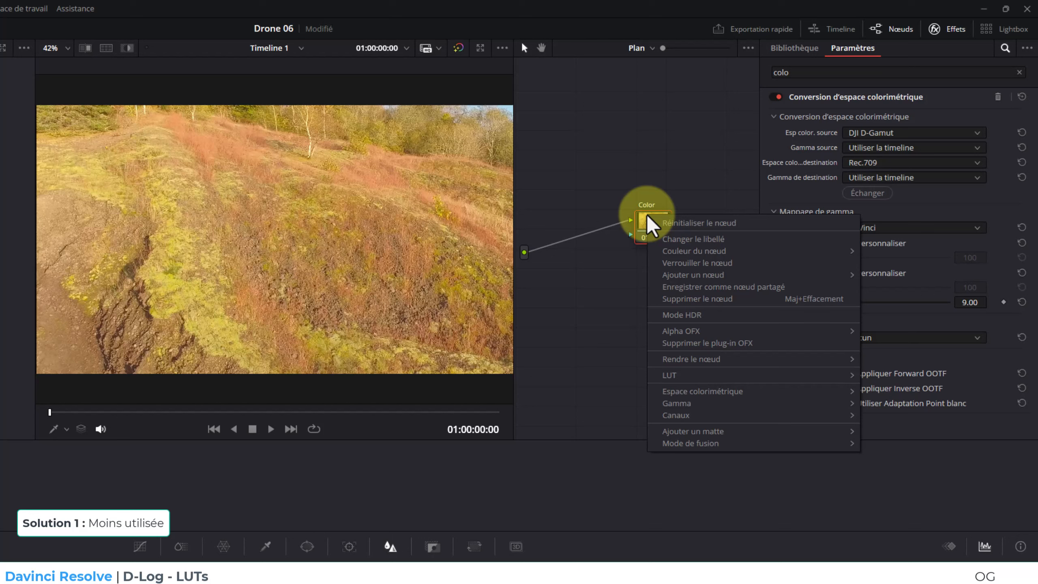
pyautogui.moveTo(668, 276)
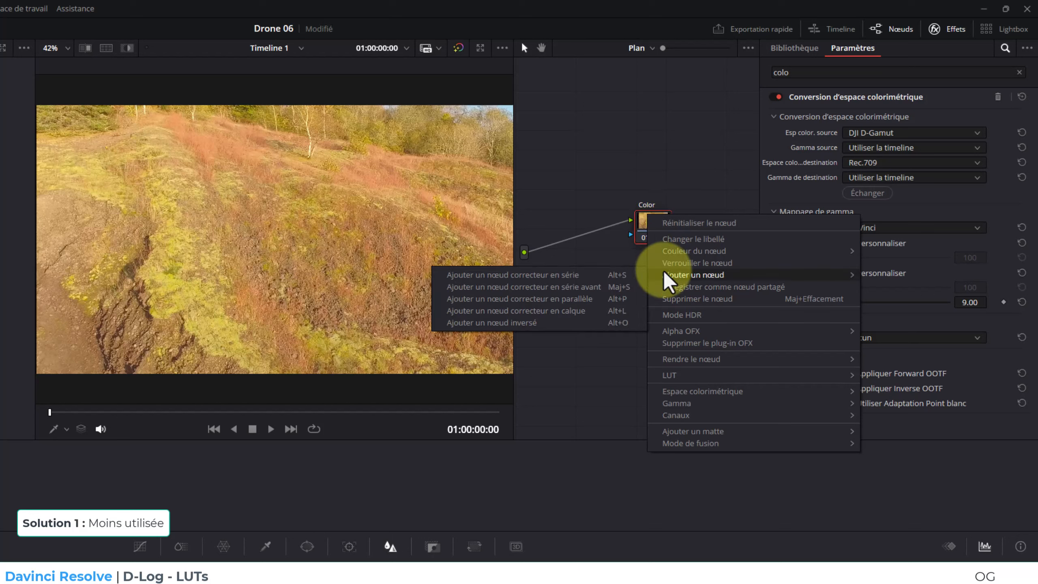
pyautogui.click(595, 288)
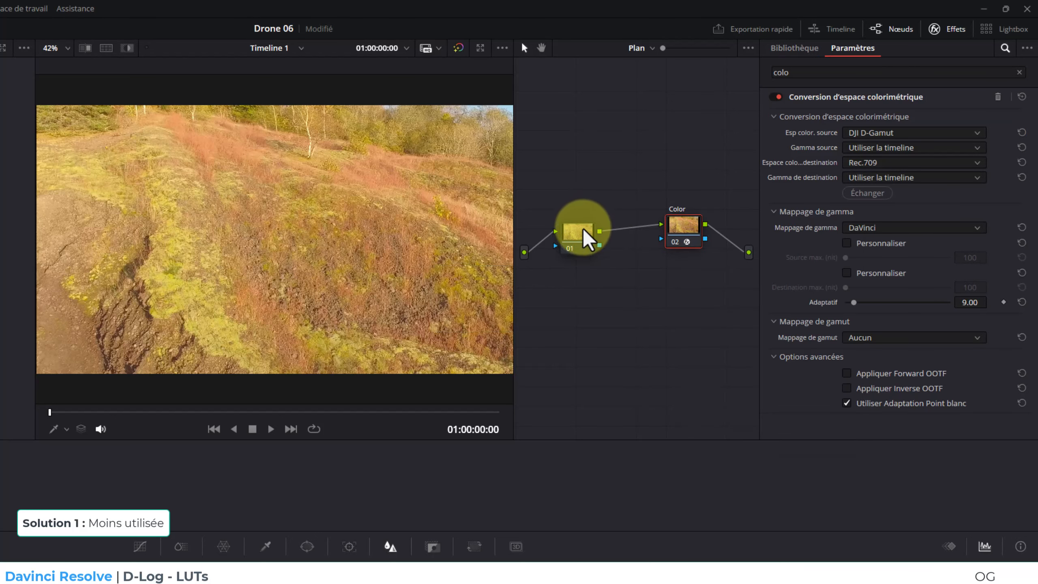
pyautogui.click(585, 221)
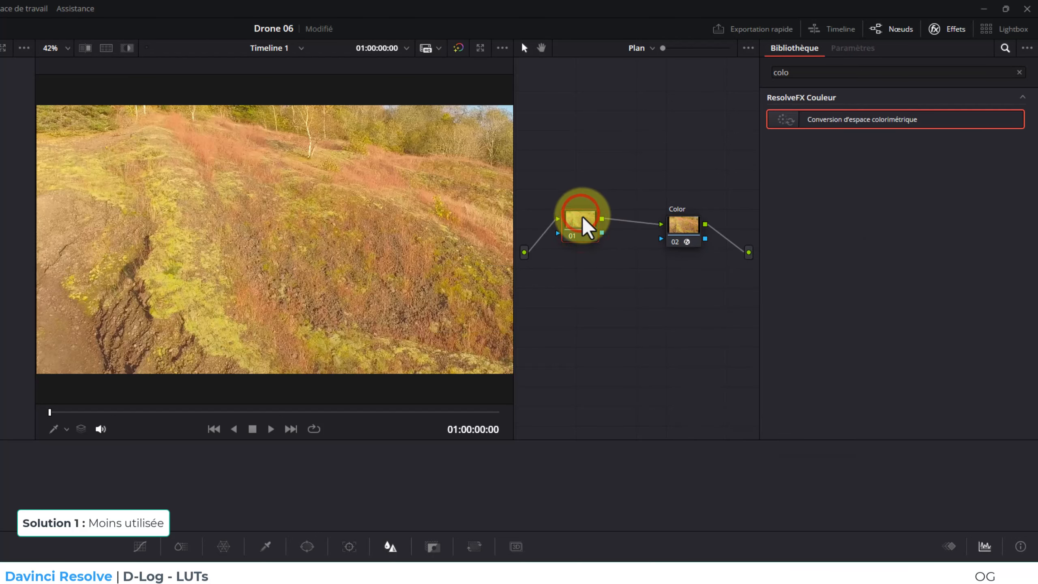
pyautogui.moveTo(588, 224); pyautogui.dragTo(595, 226)
# Toggle the Color node and the new first node off and on to compare their effect on the image
pyautogui.click(675, 244)
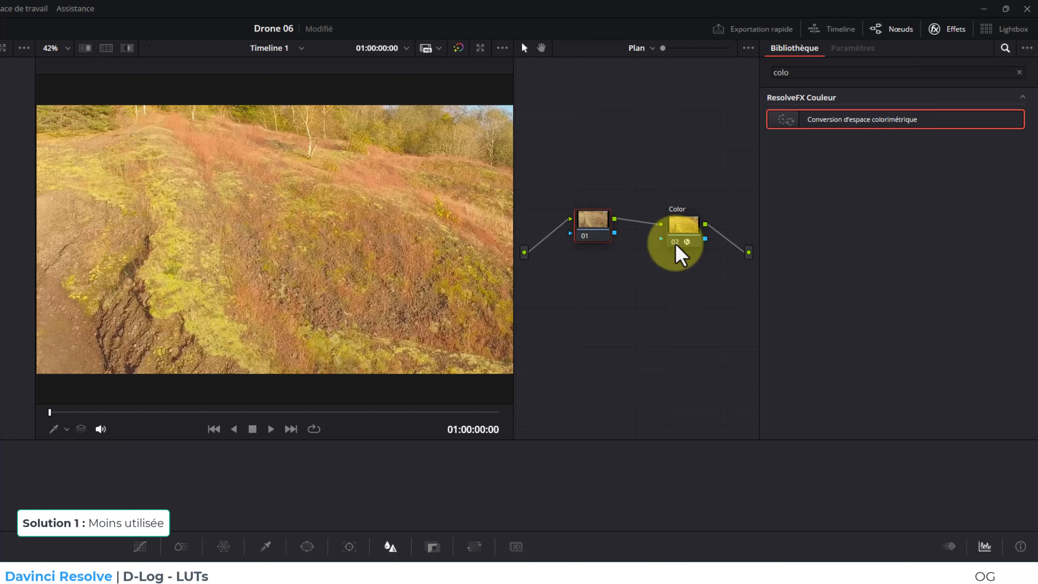
pyautogui.click(677, 247)
pyautogui.click(677, 247)
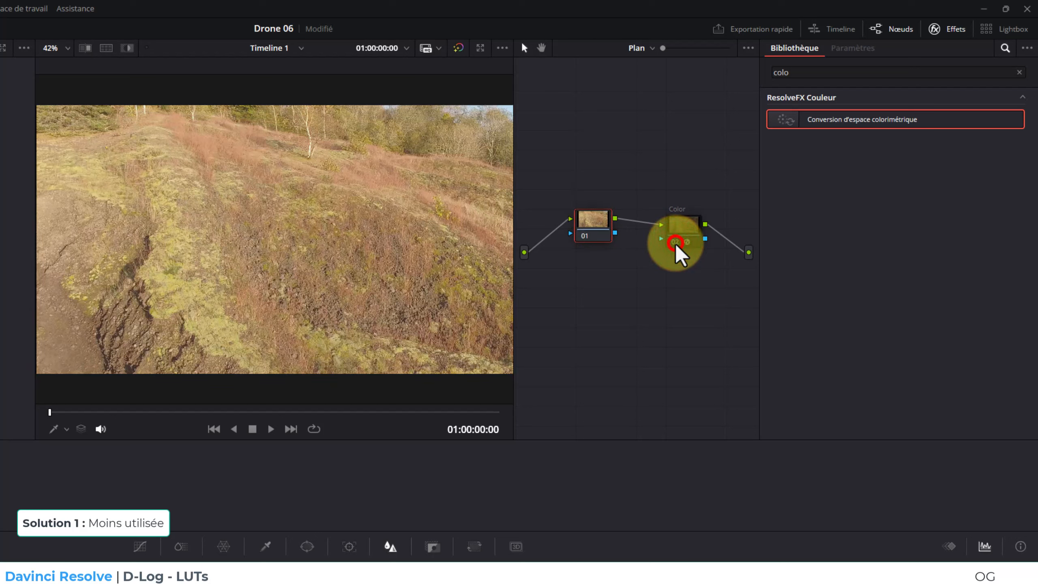
pyautogui.click(582, 236)
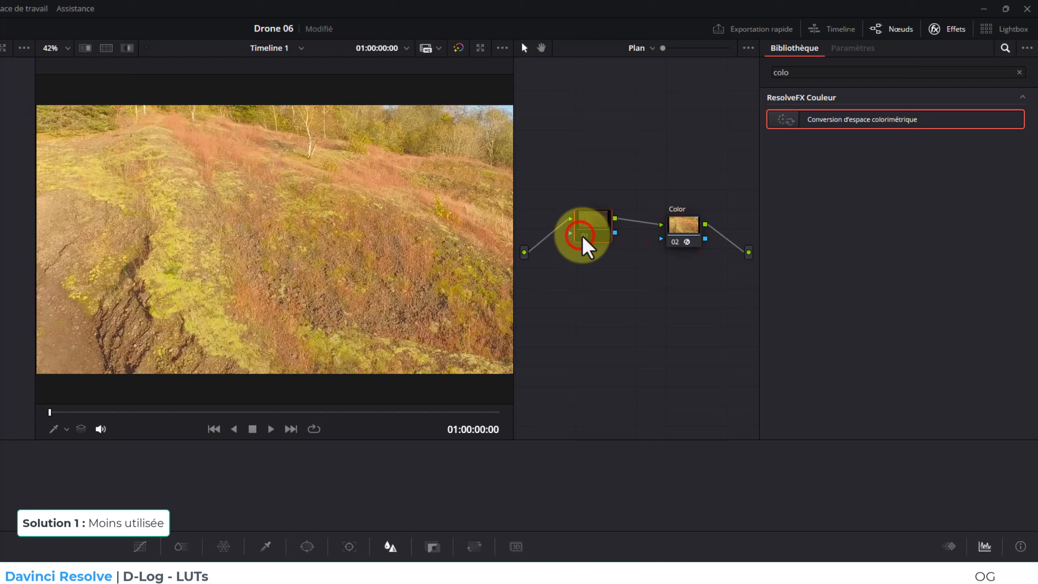
pyautogui.click(675, 246)
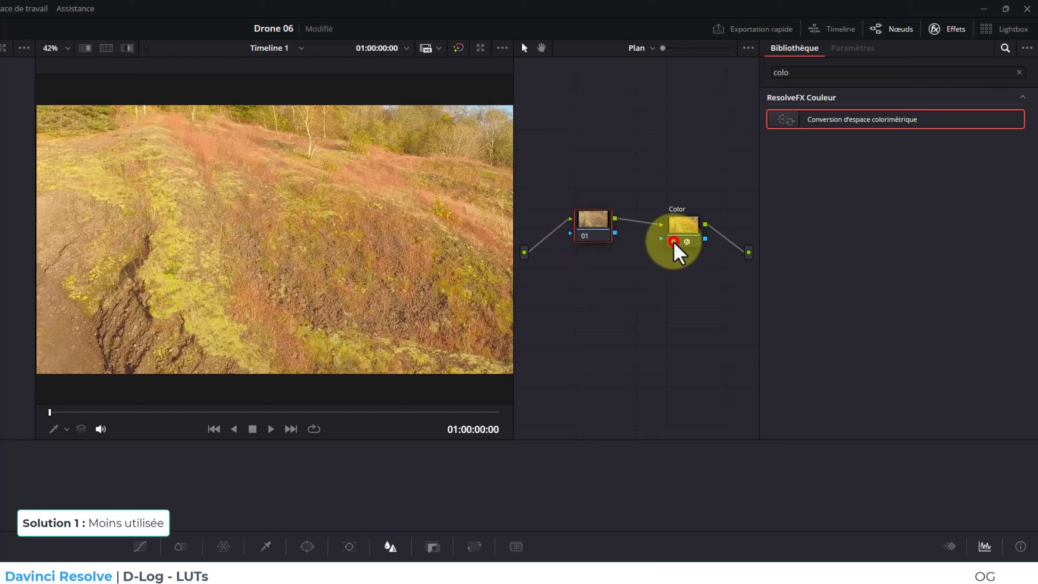
pyautogui.click(587, 239)
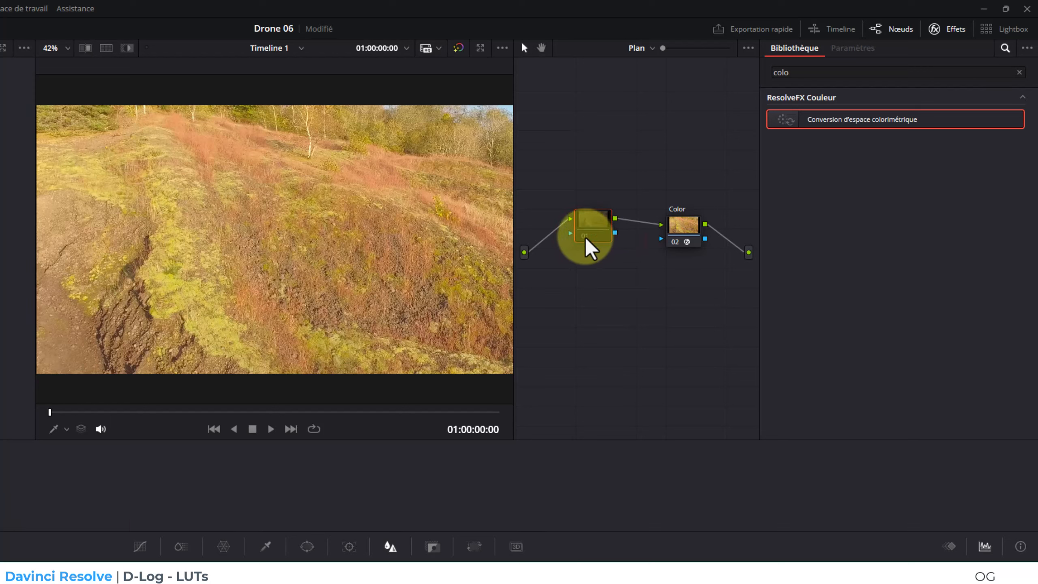
# Check the clip on the Edit page, then return to the Color page and show the LUT library
pyautogui.click(471, 557)
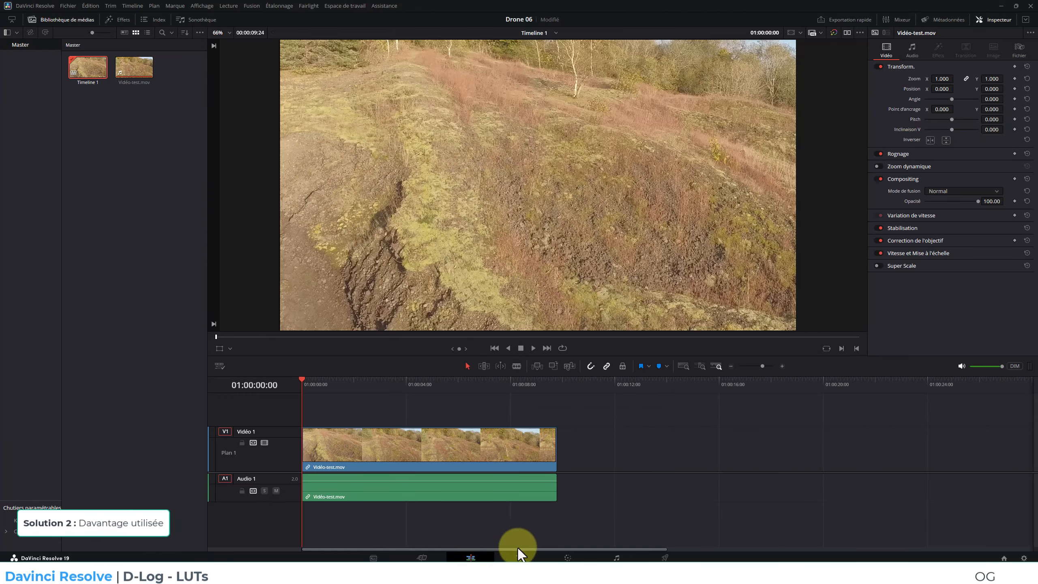
pyautogui.click(567, 558)
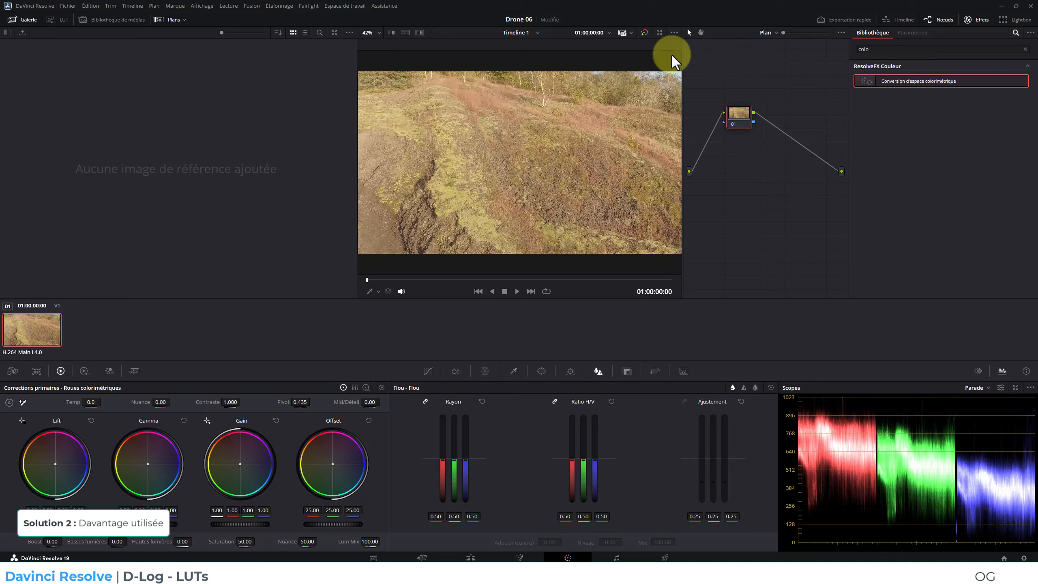
pyautogui.click(55, 20)
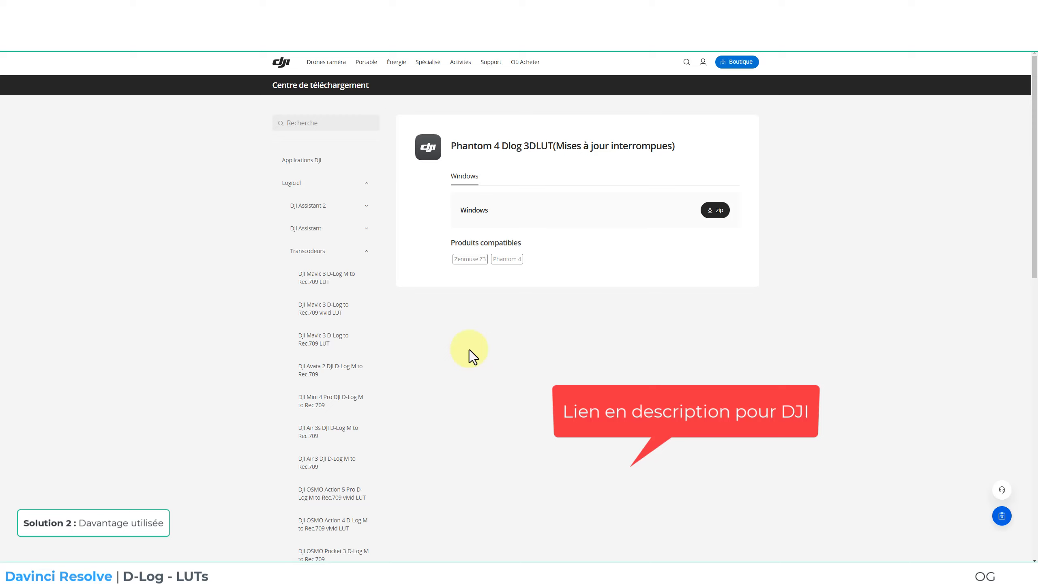
# Download the Windows zip of Phantom 4 Dlog 3DLUT from DJI's download centre and open its P4DeLOGCube folder
pyautogui.scroll(-4, 344, 378)
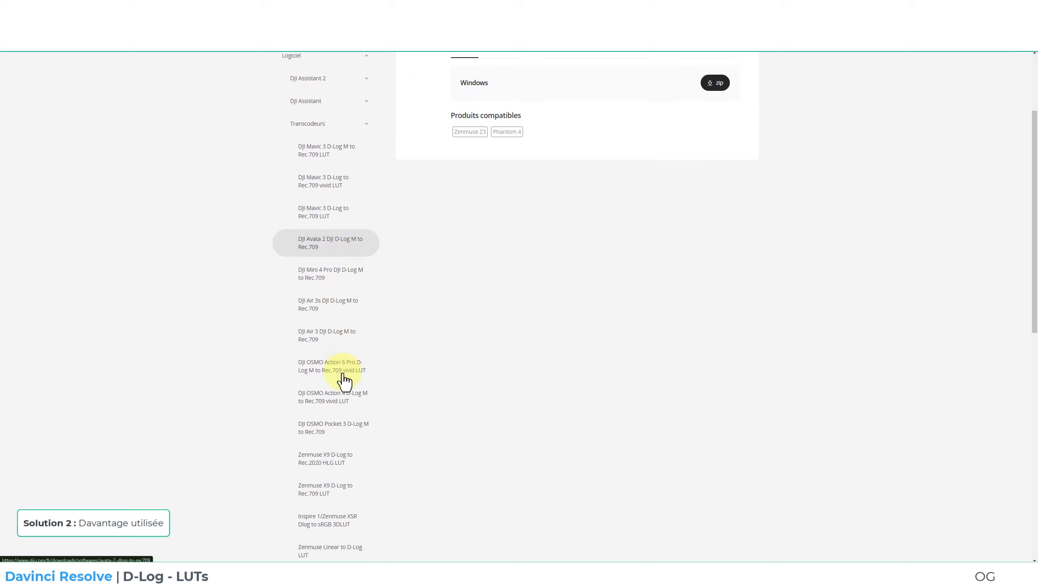
pyautogui.scroll(-3, 344, 379)
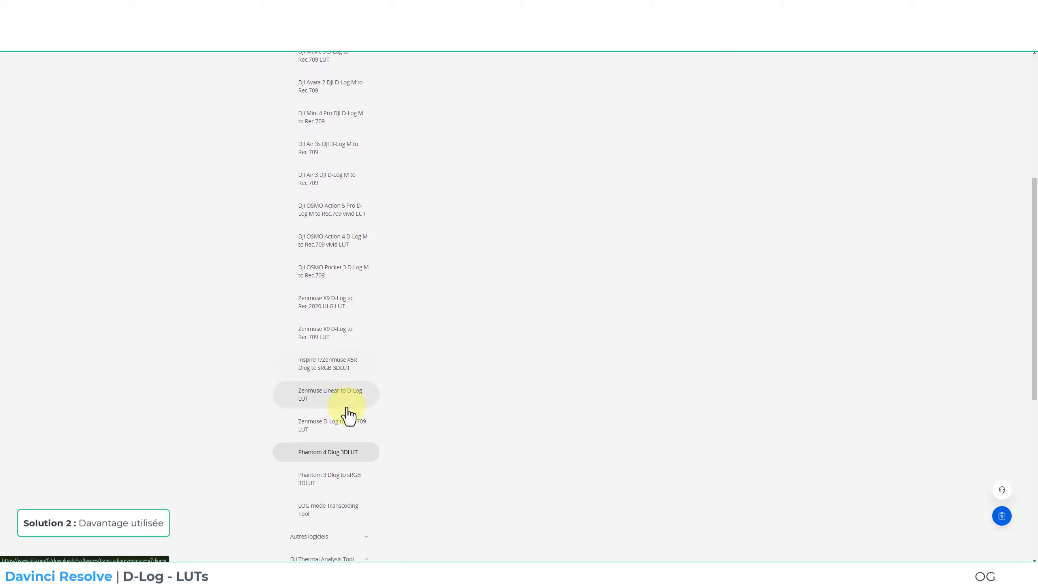
pyautogui.click(309, 454)
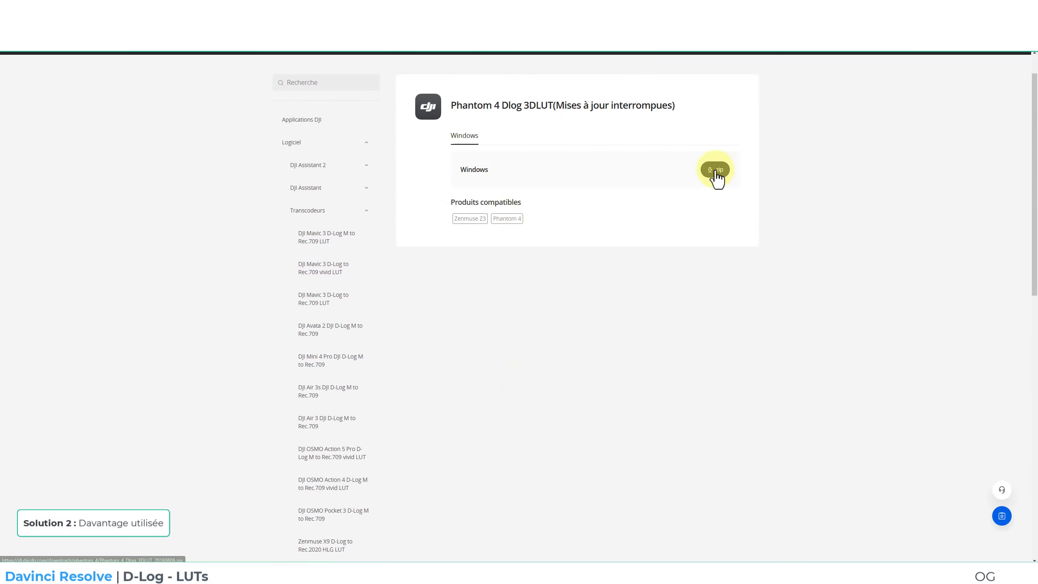
pyautogui.click(717, 172)
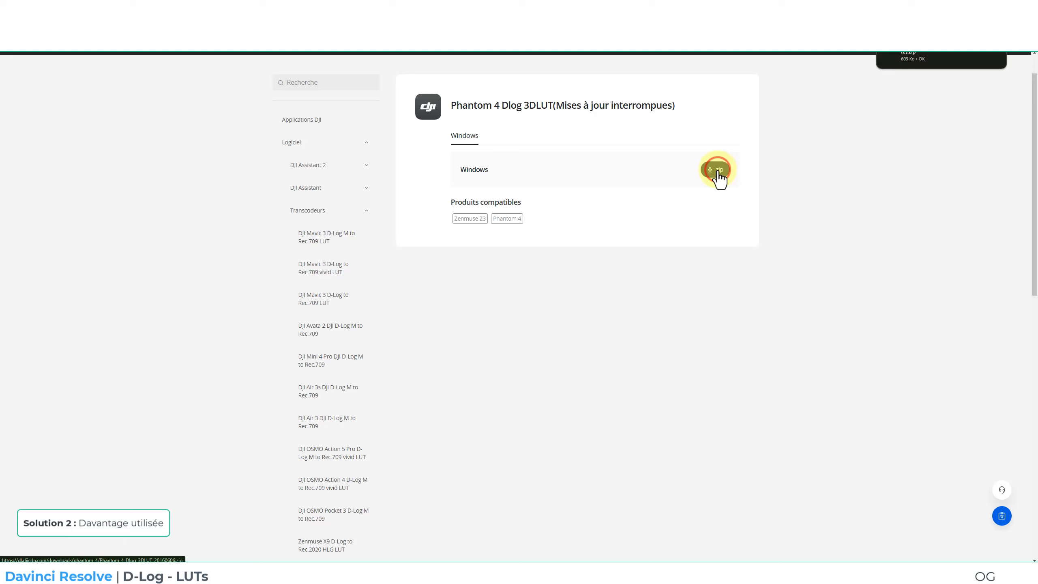
pyautogui.click(907, 54)
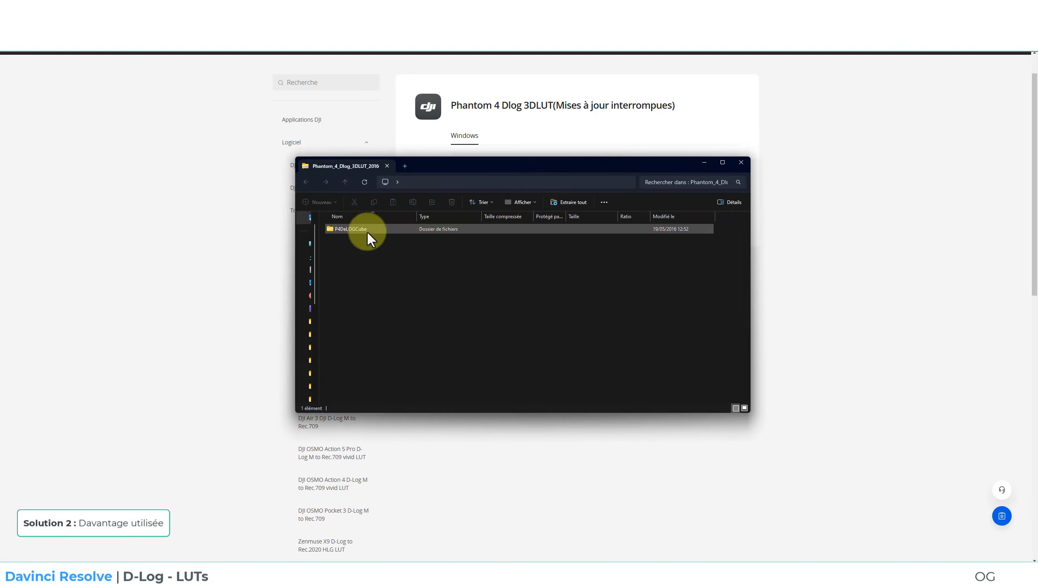
pyautogui.doubleClick(345, 231)
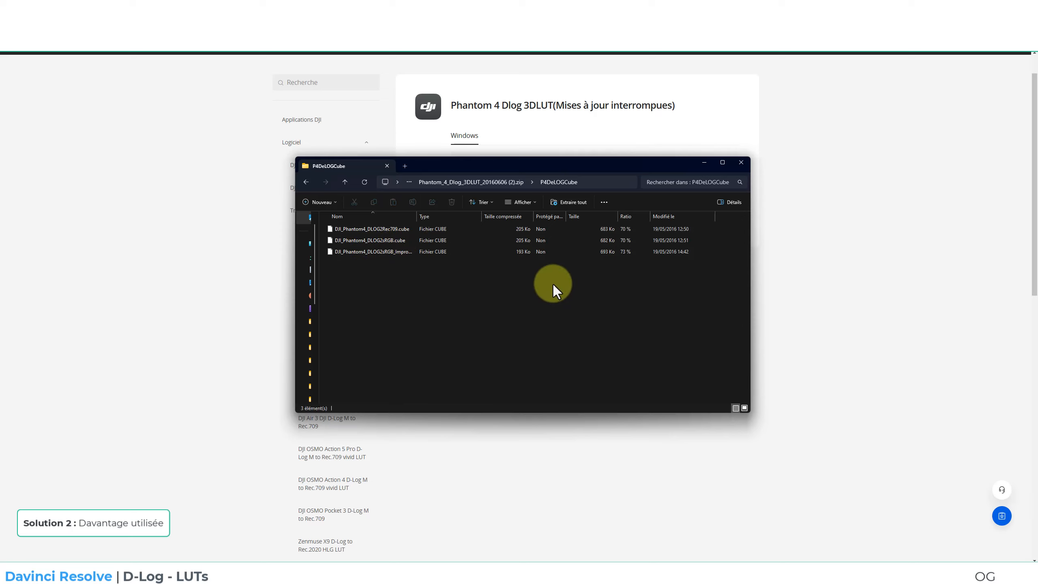
# Switch back to DaVinci Resolve, view the DJI LUT folder, and open the file location of the root LUTs folder
pyautogui.moveTo(596, 572)
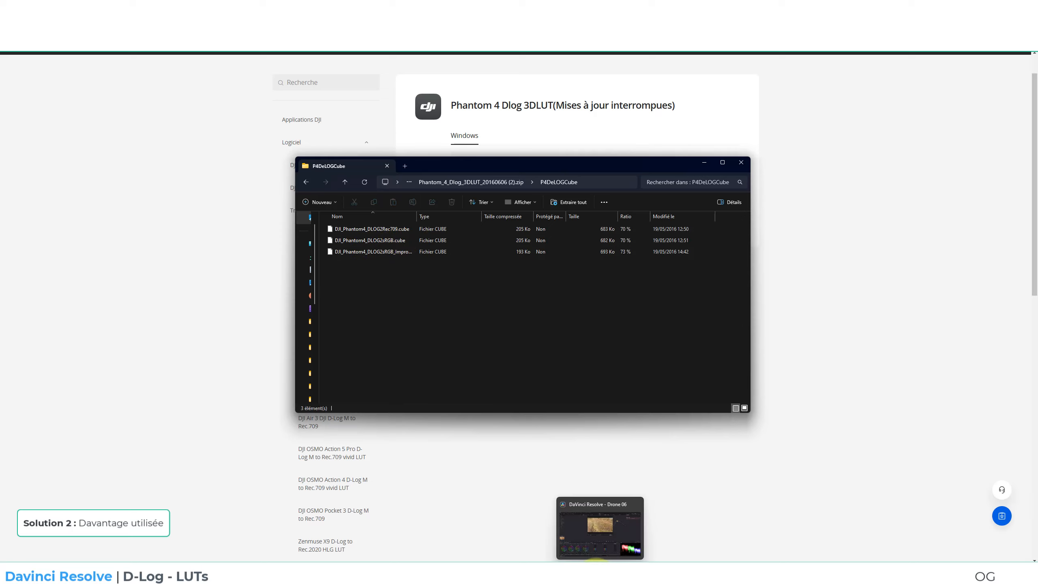
pyautogui.click(596, 572)
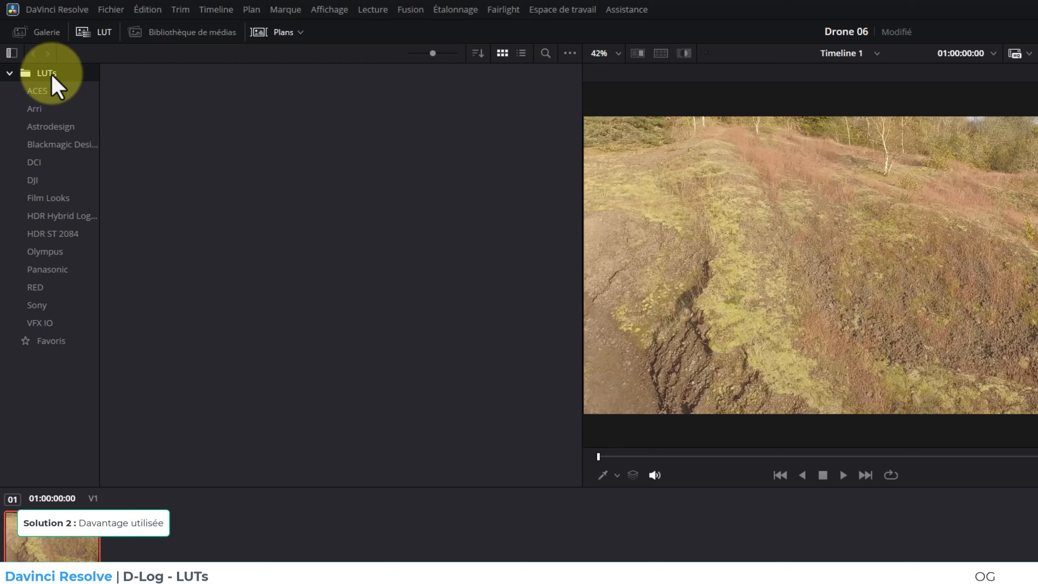
pyautogui.click(44, 184)
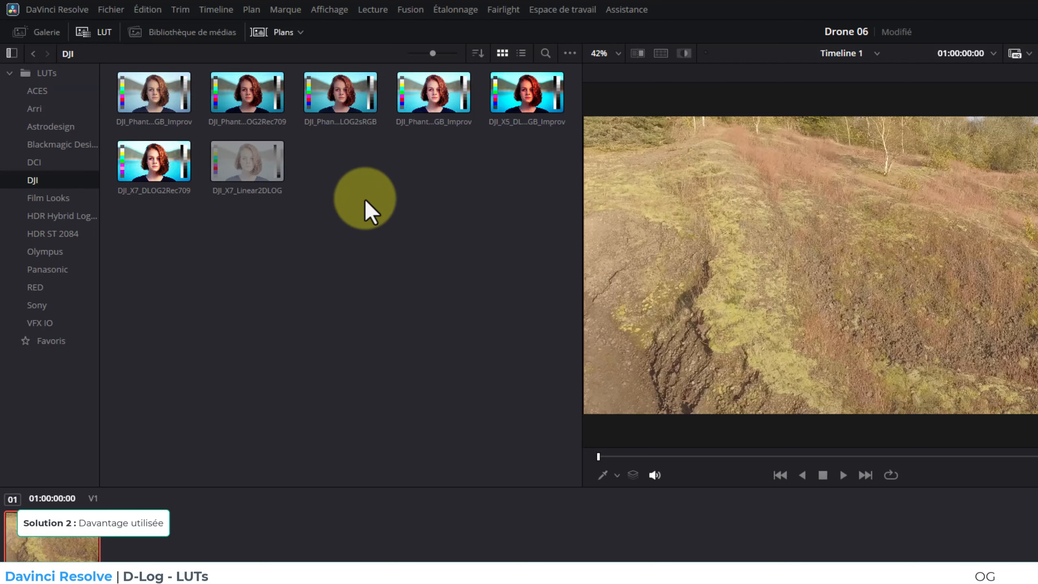
pyautogui.rightClick(46, 76)
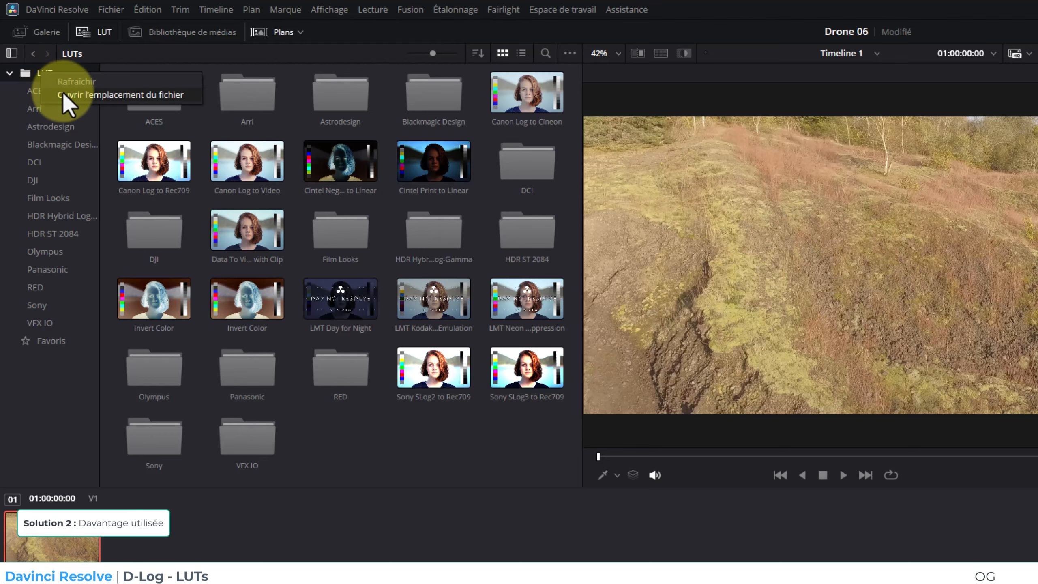
pyautogui.click(65, 95)
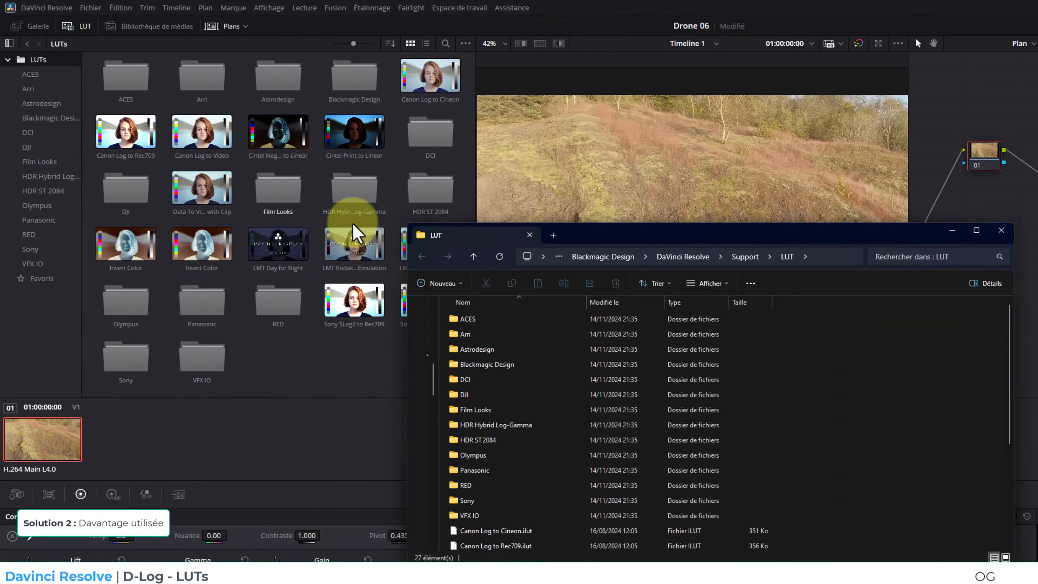
# Examine the contents of the LUT folder in a maximised window, then minimise it to return to DaVinci Resolve
pyautogui.scroll(-1, 838, 429)
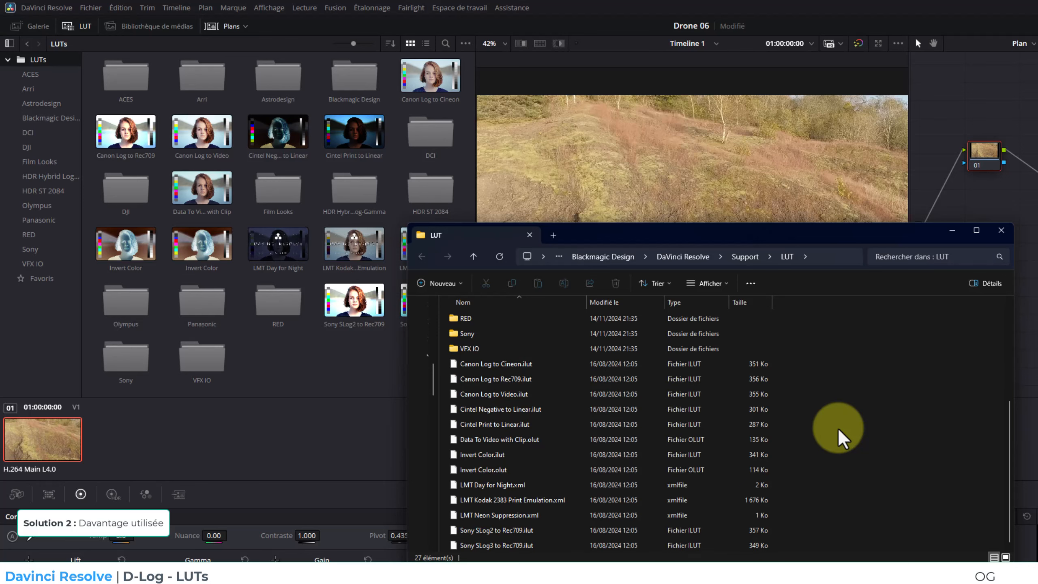
pyautogui.scroll(4, 839, 429)
pyautogui.scroll(-2, 838, 430)
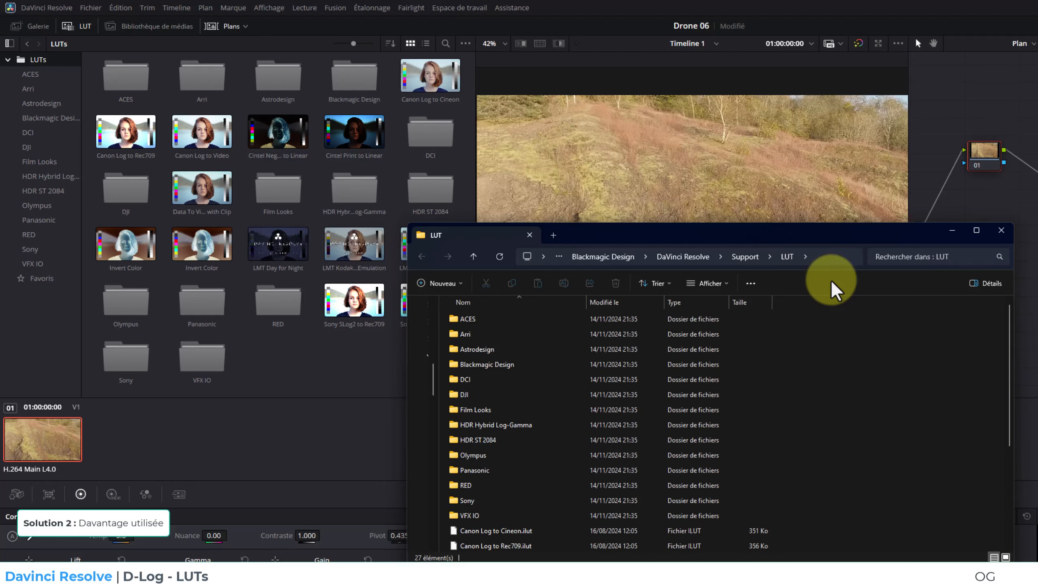
pyautogui.click(977, 230)
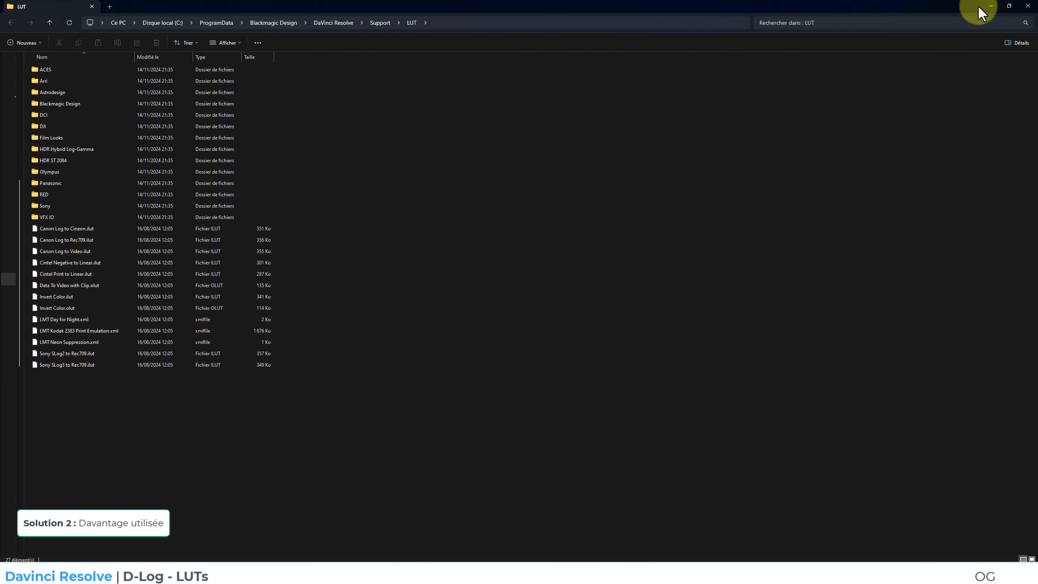
pyautogui.click(981, 8)
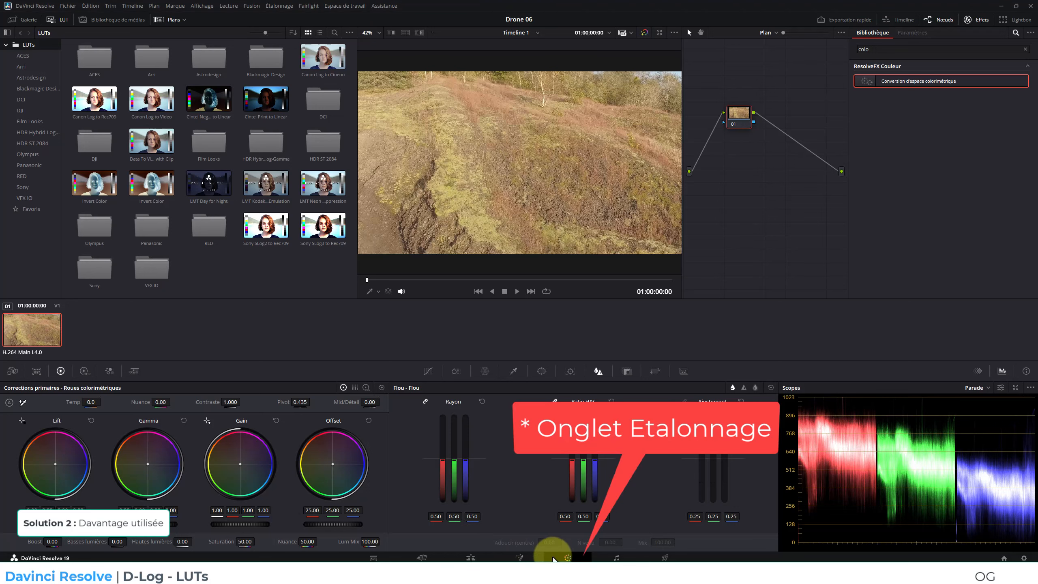
# View the effects library on the Fusion page, then return to the Color page
pyautogui.click(522, 558)
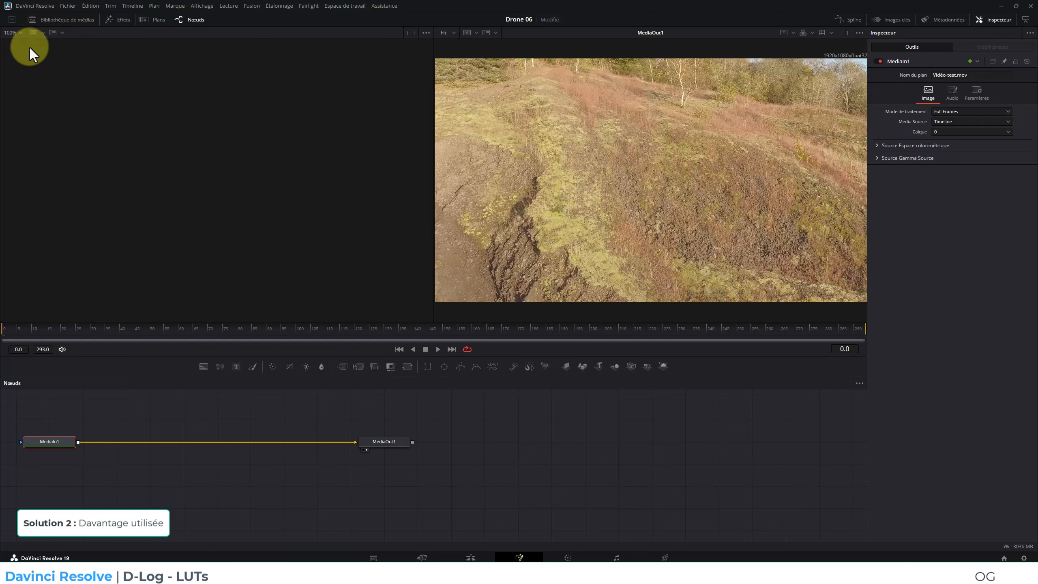
pyautogui.click(116, 18)
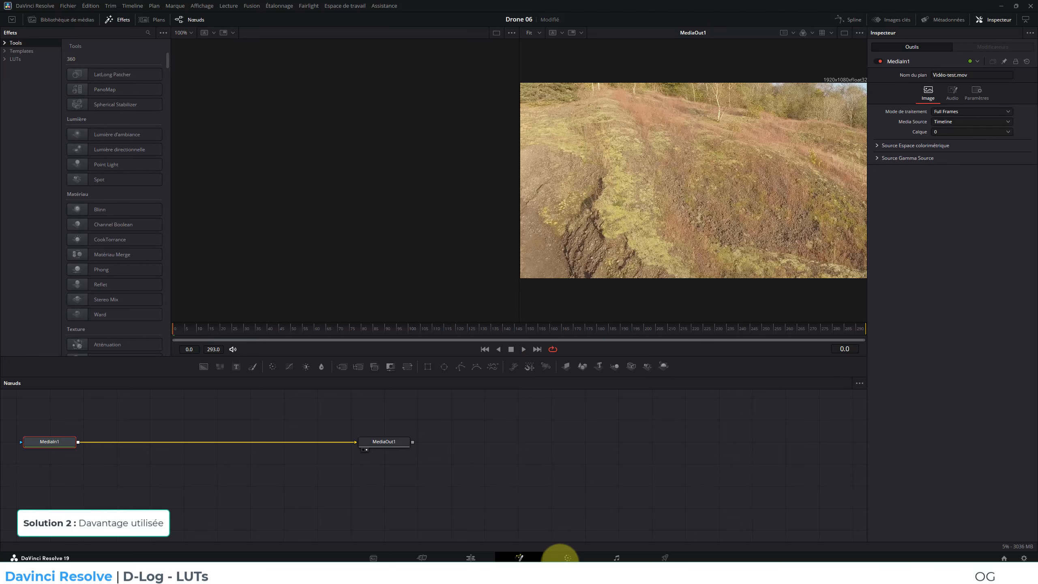
pyautogui.click(566, 557)
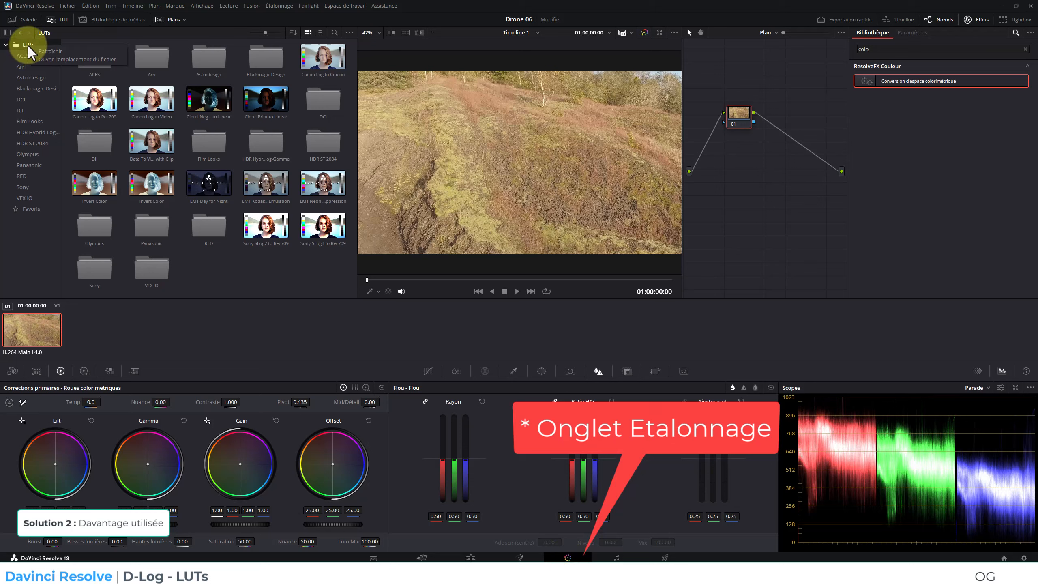
# Open the root LUTs folder's file location again and copy the three Phantom 4 cube files from P4DeLOGCube
pyautogui.click(45, 58)
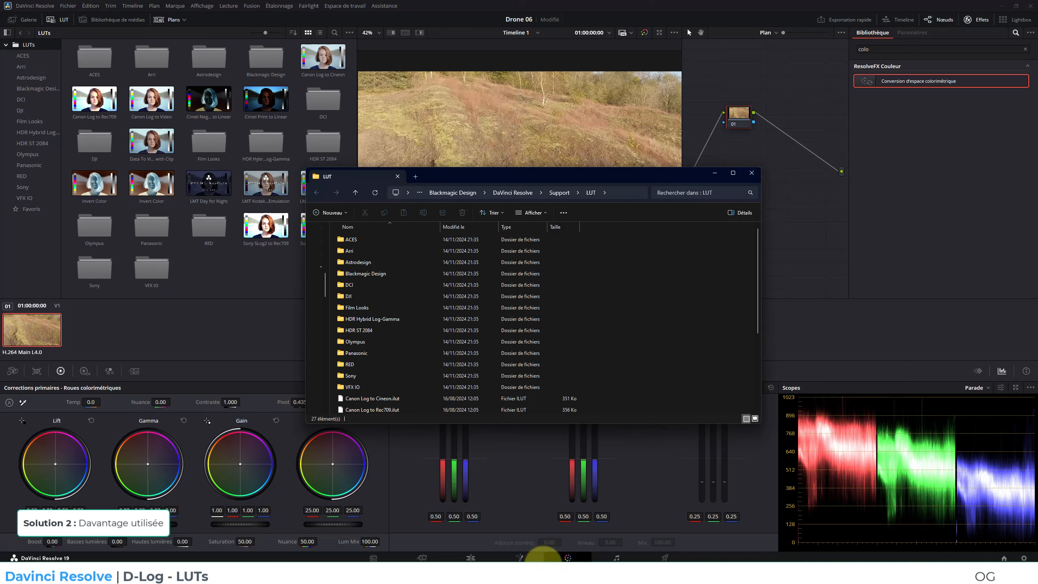
pyautogui.moveTo(264, 229); pyautogui.dragTo(2, 57)
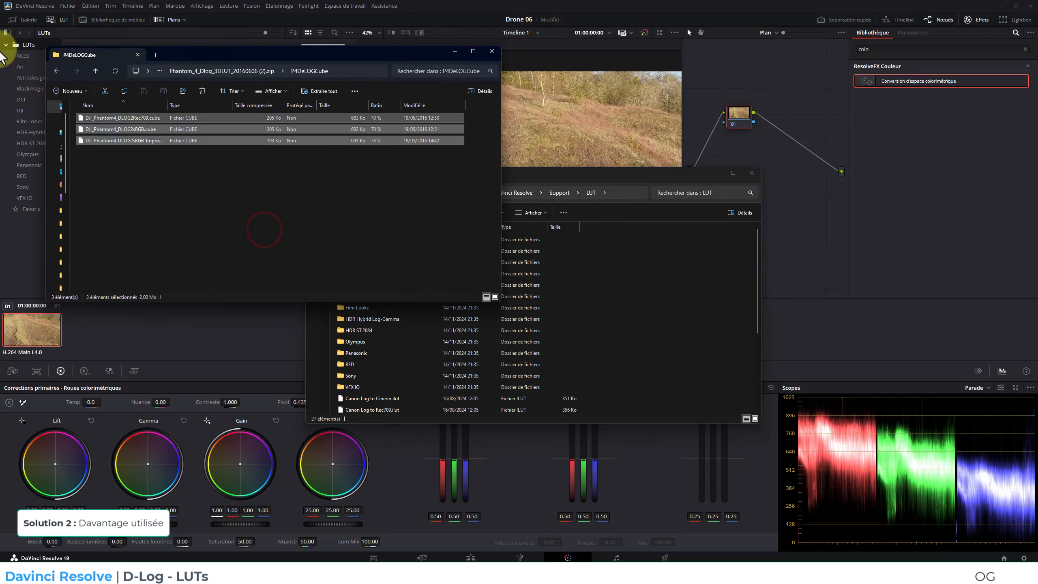
pyautogui.rightClick(107, 120)
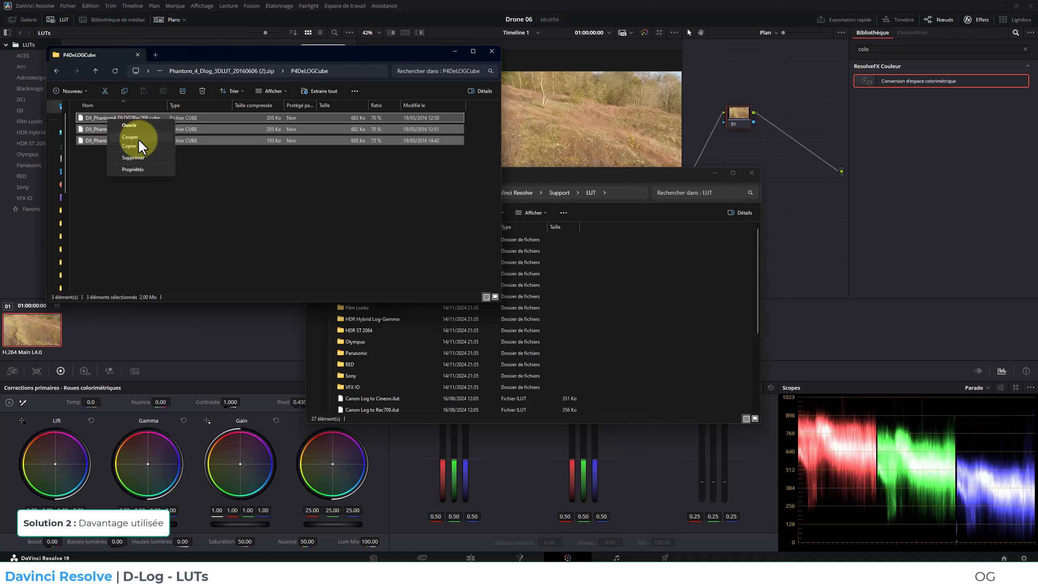
pyautogui.click(138, 144)
# Paste the copied cube files into the DJI subfolder of the LUT folder, replacing the files in the destination
pyautogui.click(621, 296)
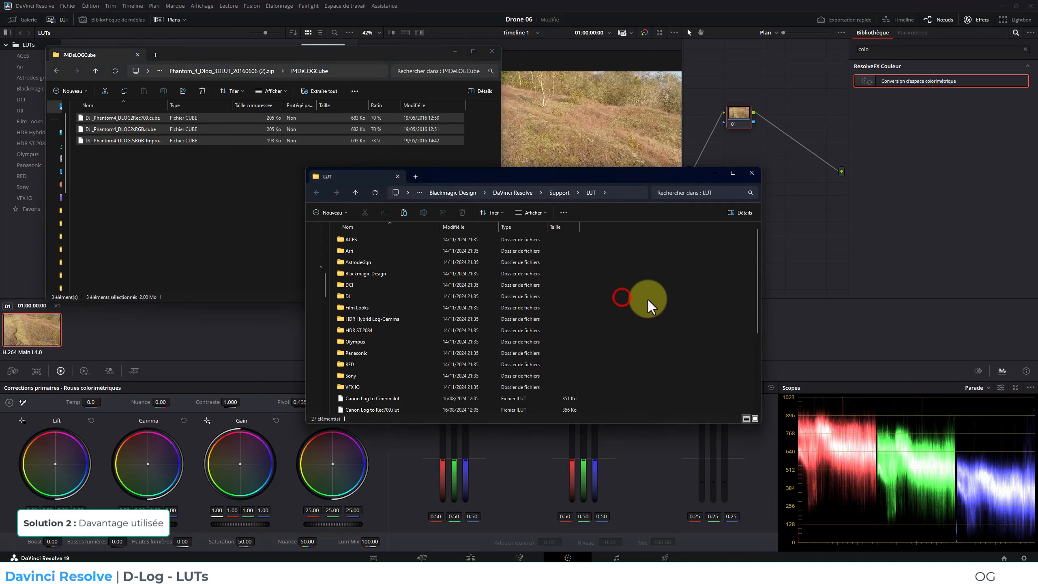
pyautogui.click(374, 298)
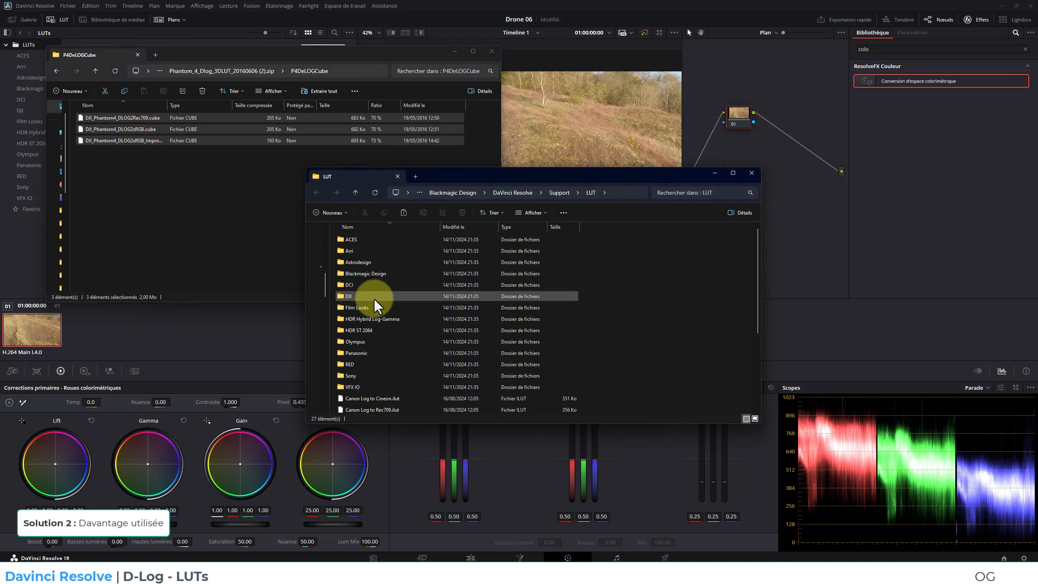
pyautogui.rightClick(347, 299)
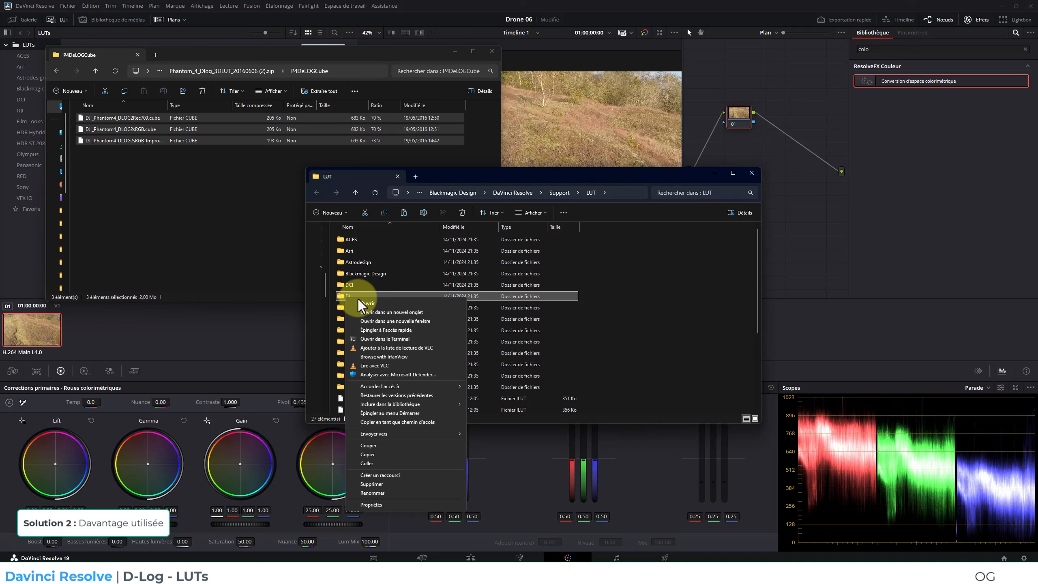
pyautogui.click(365, 464)
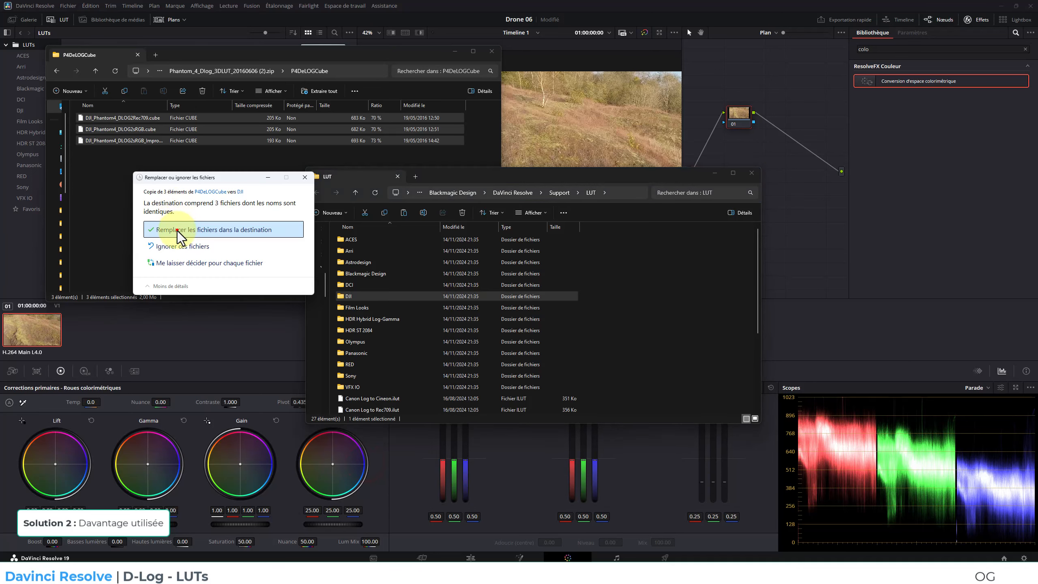
pyautogui.click(177, 231)
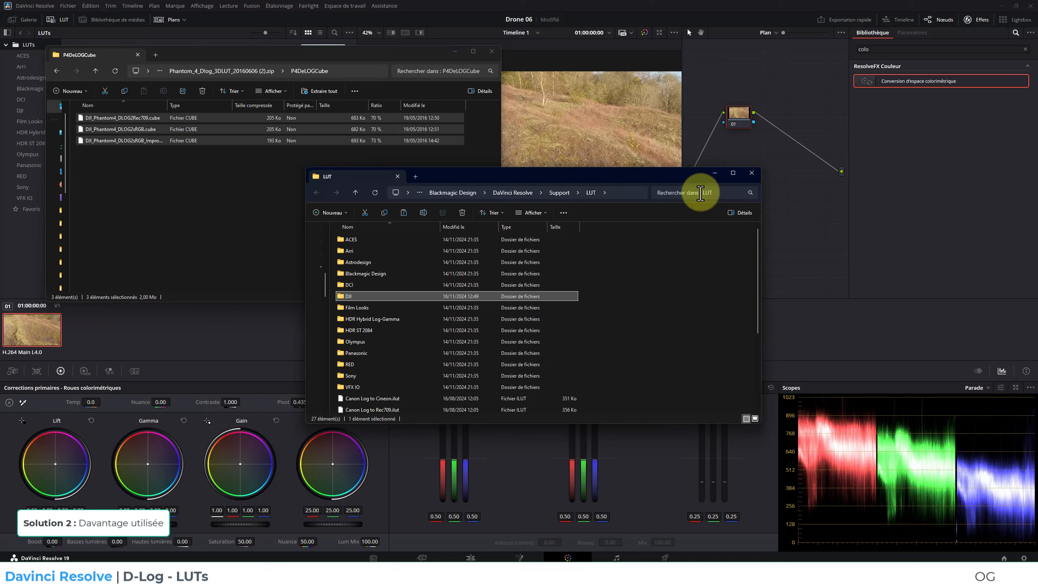
# Minimise both folder windows and refresh the root LUTs folder in DaVinci Resolve's LUT library
pyautogui.click(714, 173)
pyautogui.click(456, 54)
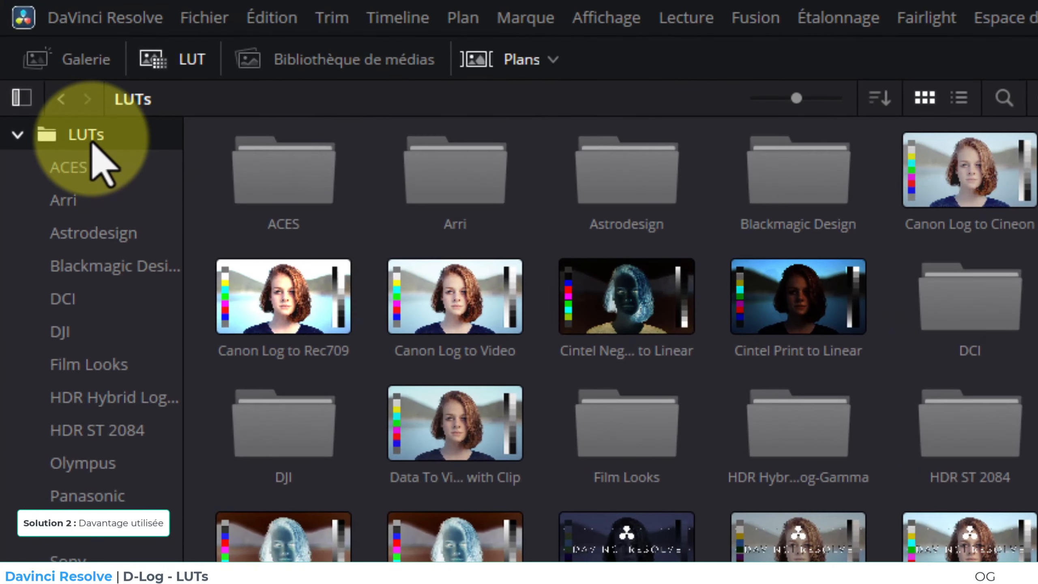
pyautogui.rightClick(92, 143)
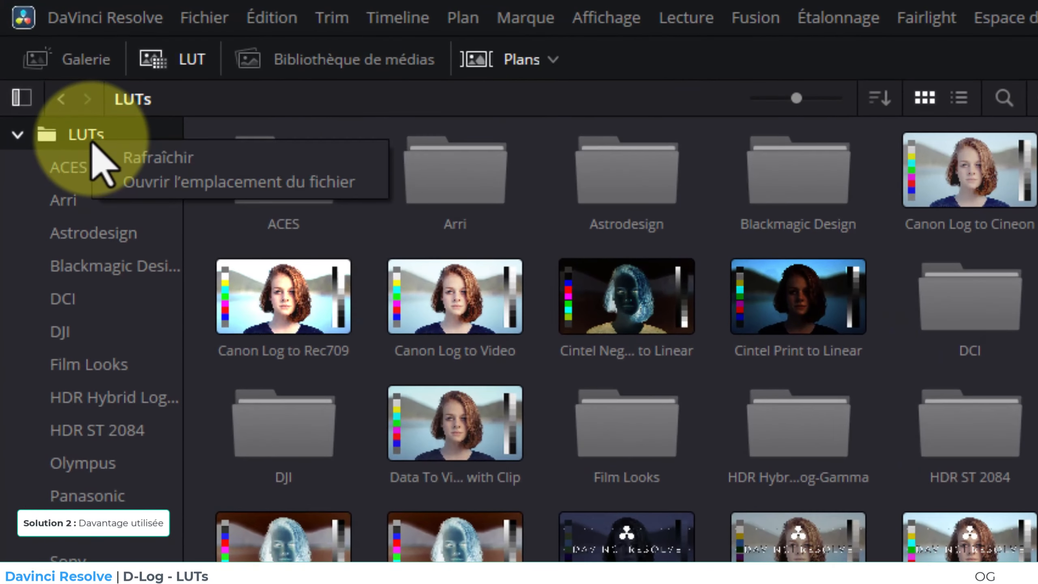
pyautogui.click(150, 158)
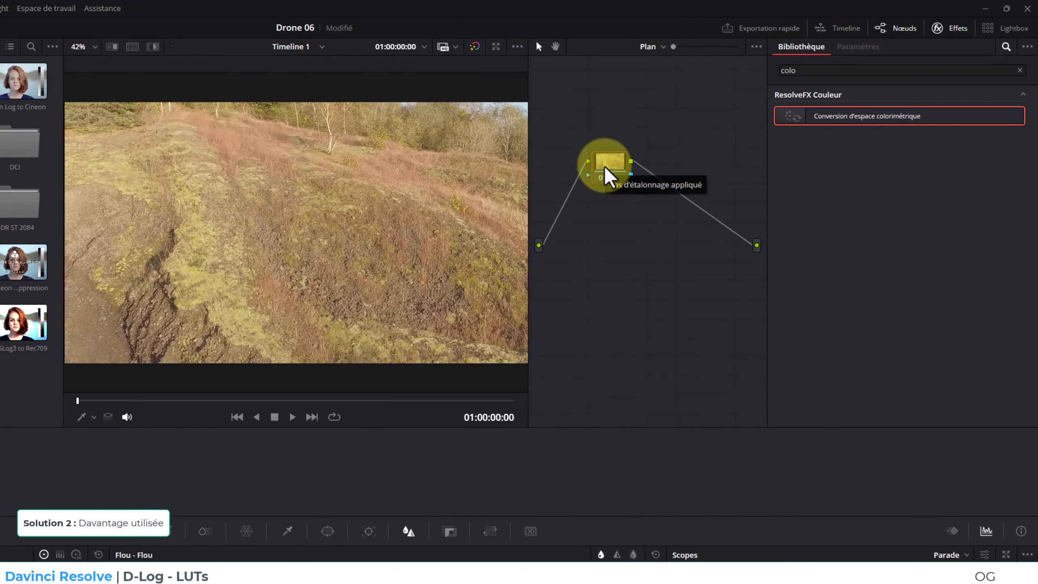
# Apply the DJI_Phantom4_DLOG2Rec709 LUT to node 01
pyautogui.rightClick(645, 150)
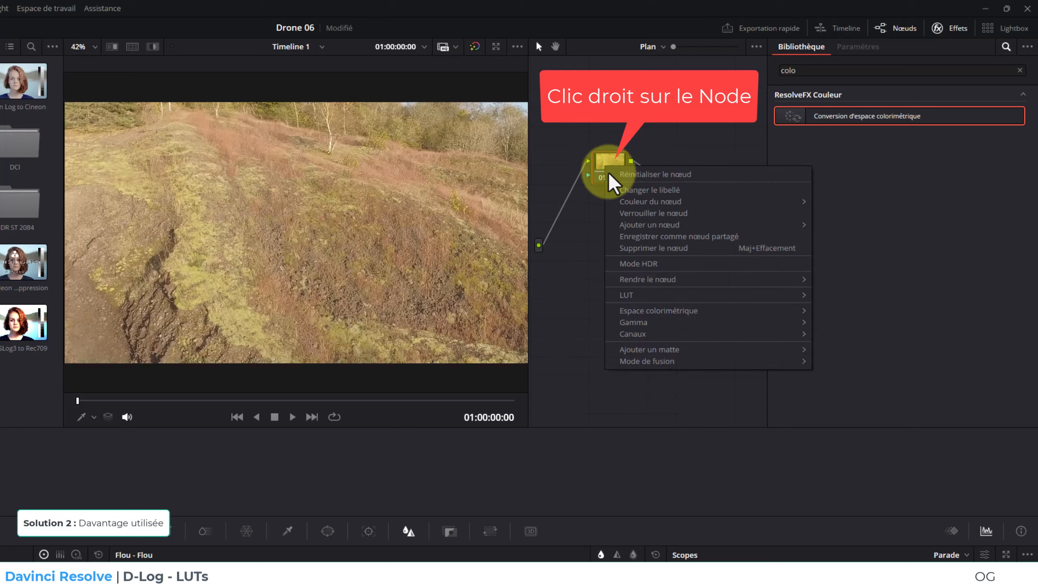
pyautogui.click(636, 295)
pyautogui.click(864, 424)
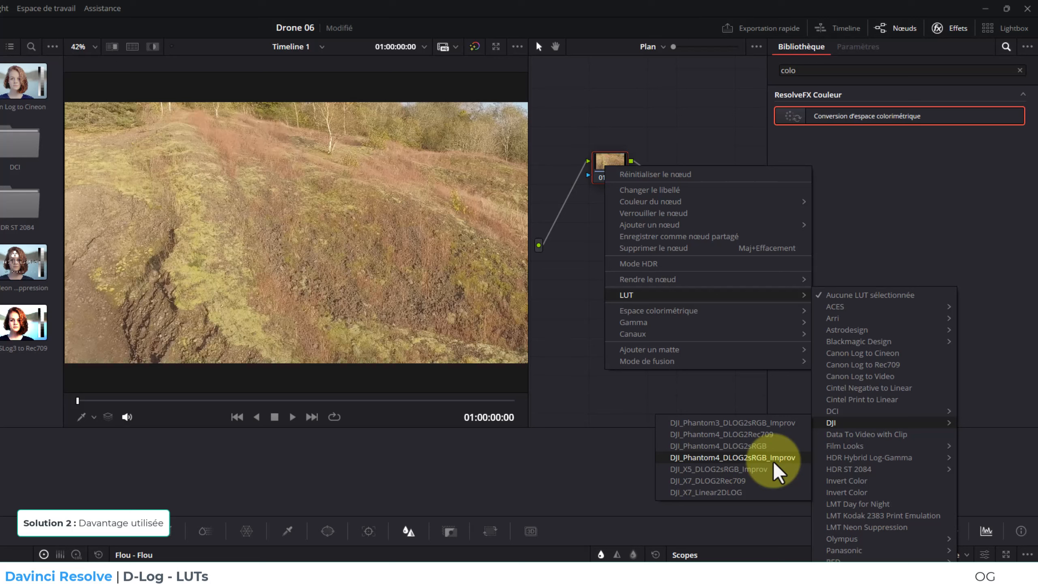
pyautogui.click(767, 435)
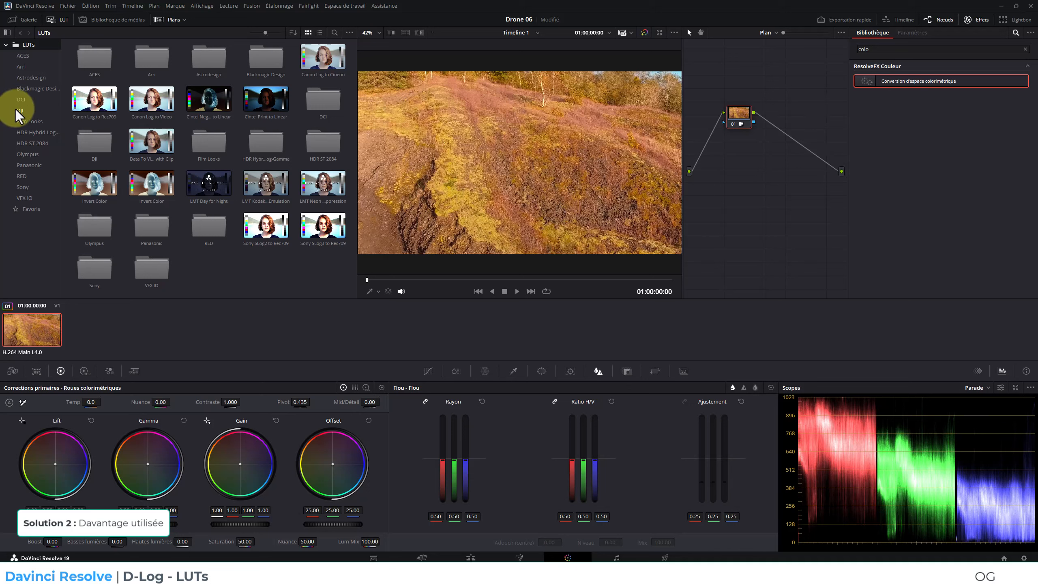
# Check which LUT is assigned to node 01 without changing it
pyautogui.rightClick(734, 113)
pyautogui.moveTo(751, 201)
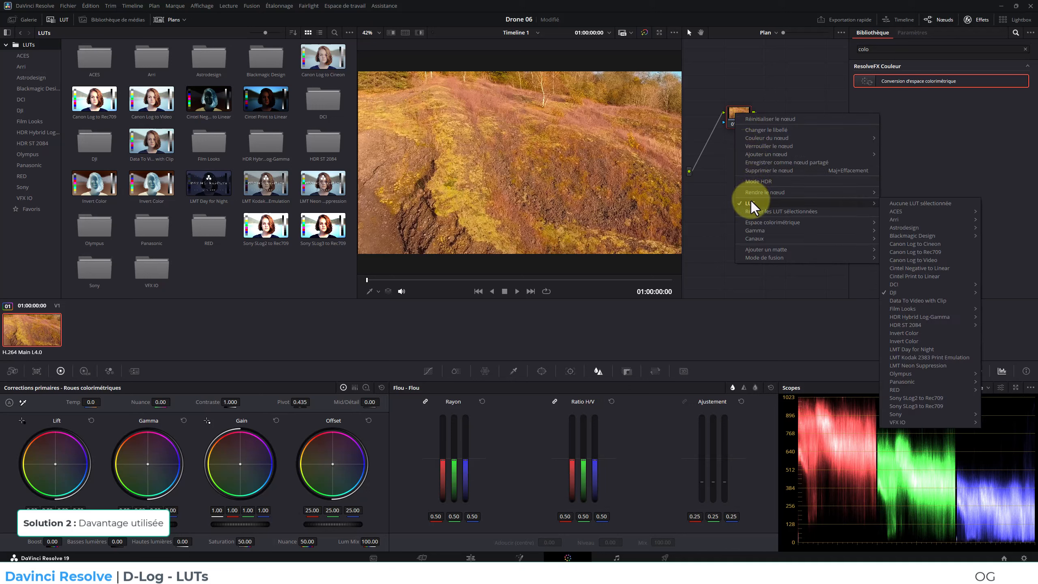
pyautogui.click(813, 106)
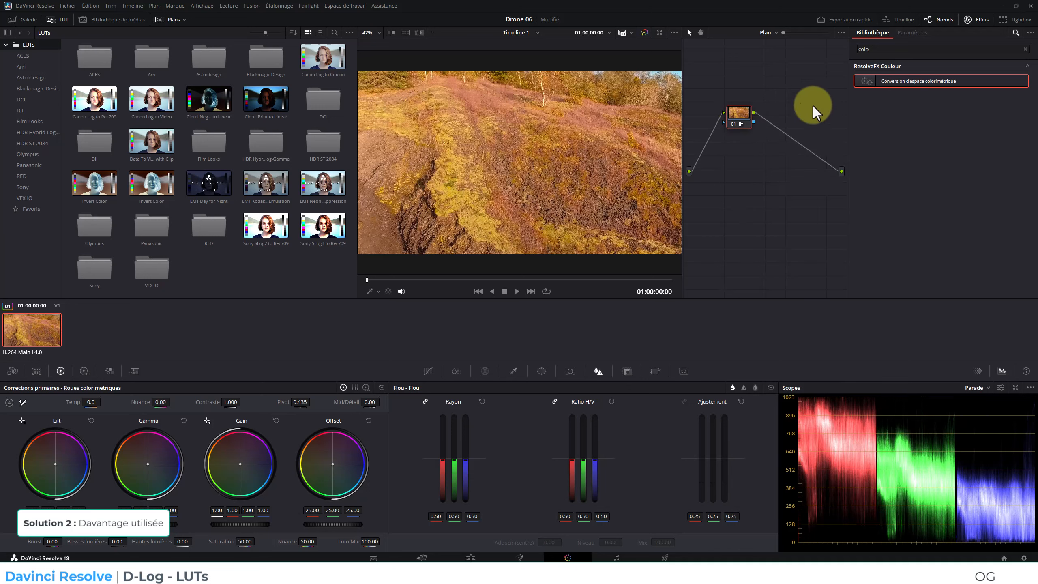
pyautogui.moveTo(734, 117)
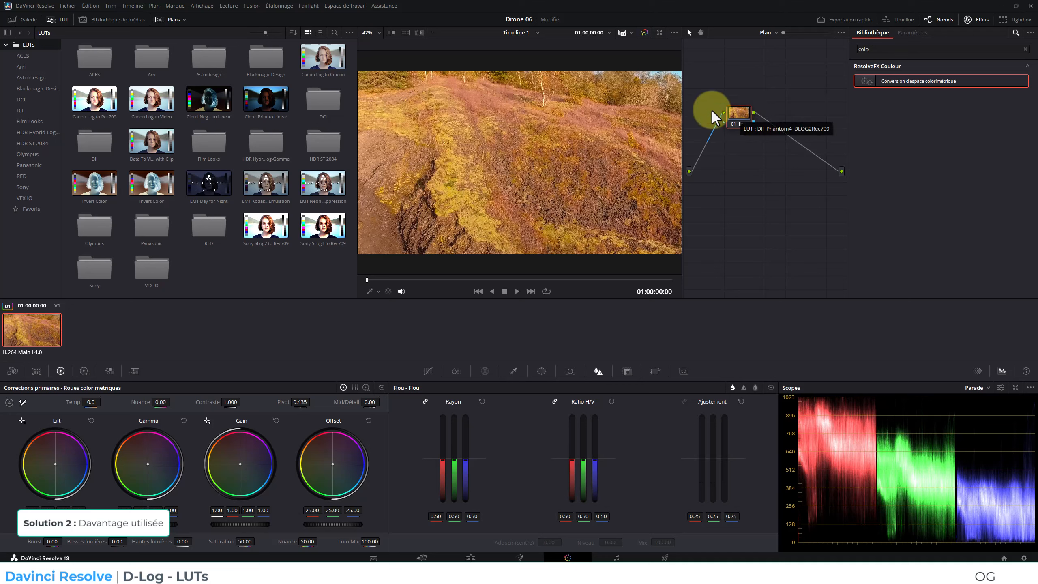
# Add a serial corrector node before the node that carries the DJI LUT
pyautogui.rightClick(734, 116)
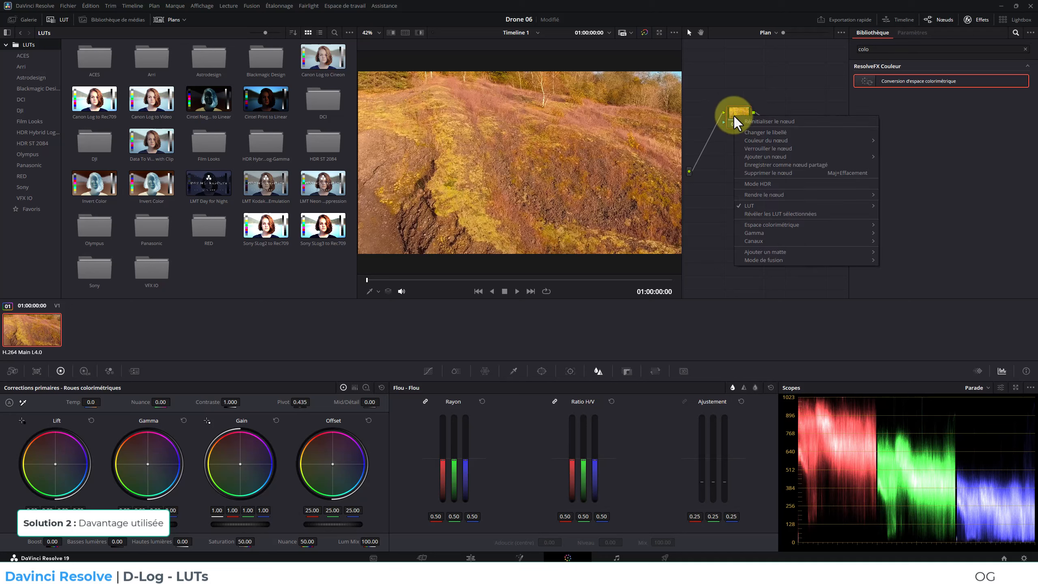
pyautogui.moveTo(759, 158)
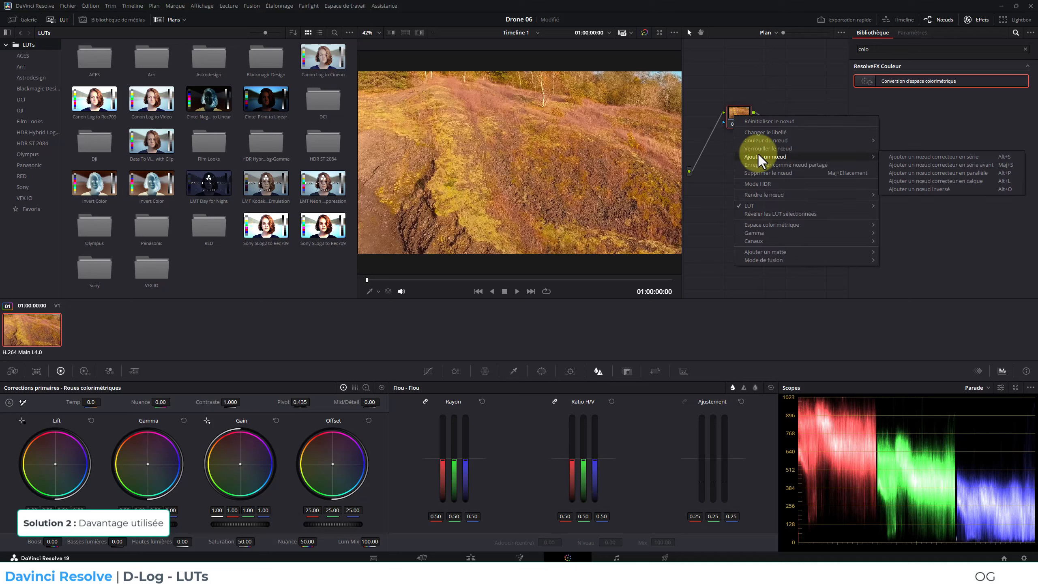
pyautogui.click(938, 165)
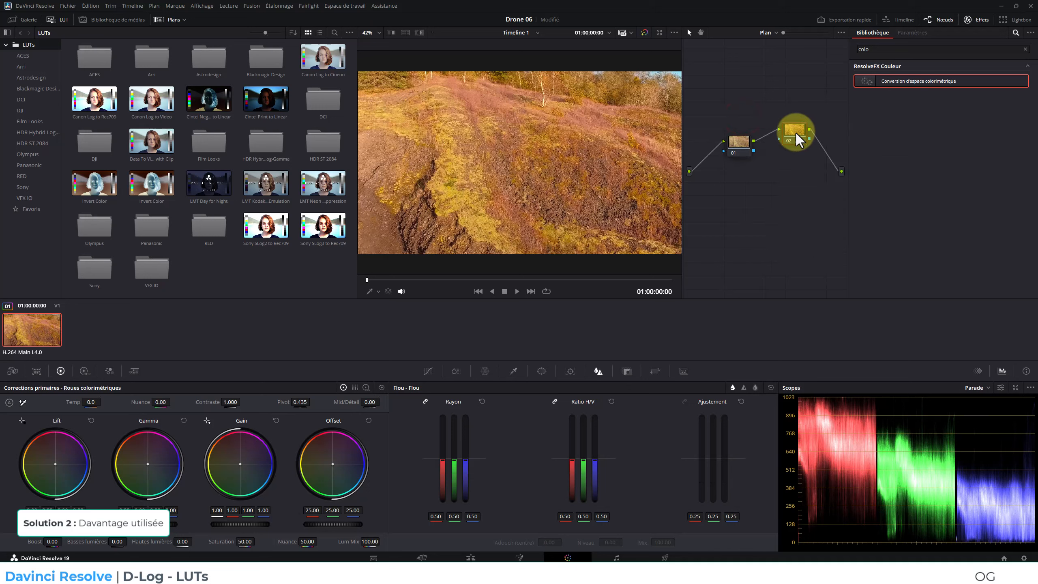
# Label the LUT node Color and the new first node Exposition
pyautogui.rightClick(789, 127)
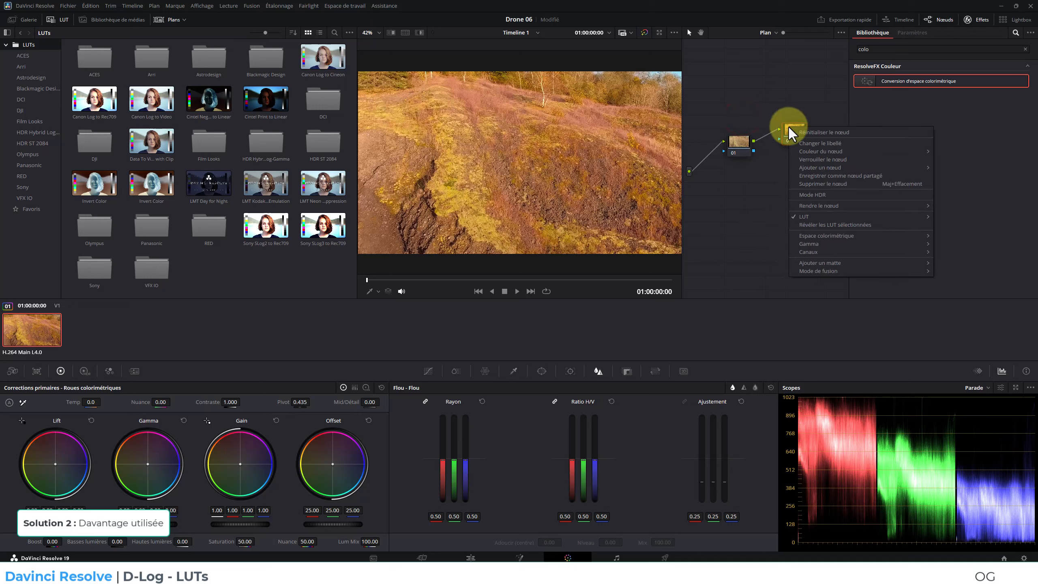
pyautogui.click(807, 143)
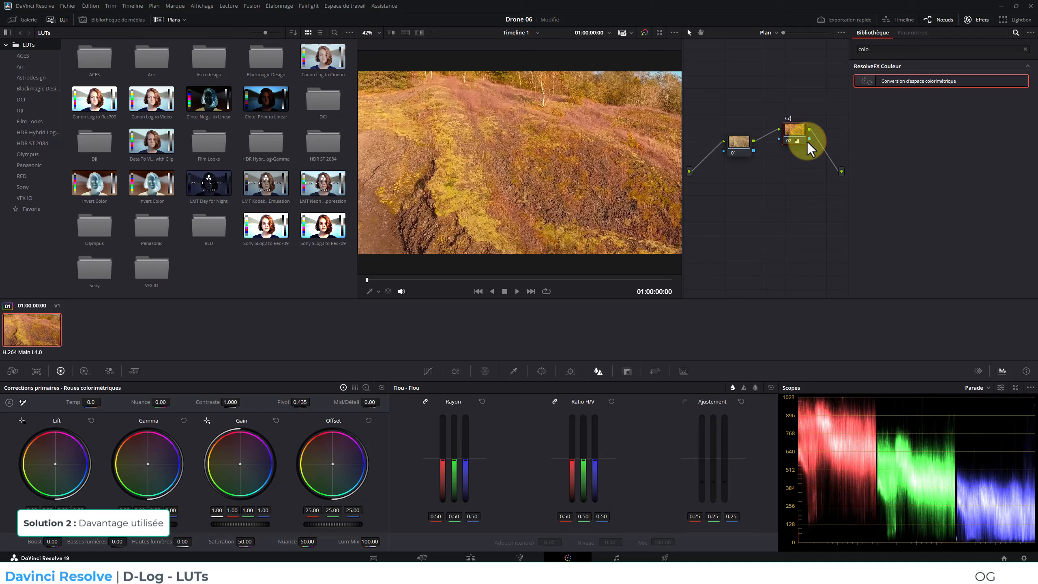
pyautogui.write('Color')
pyautogui.press('Return')
pyautogui.rightClick(735, 142)
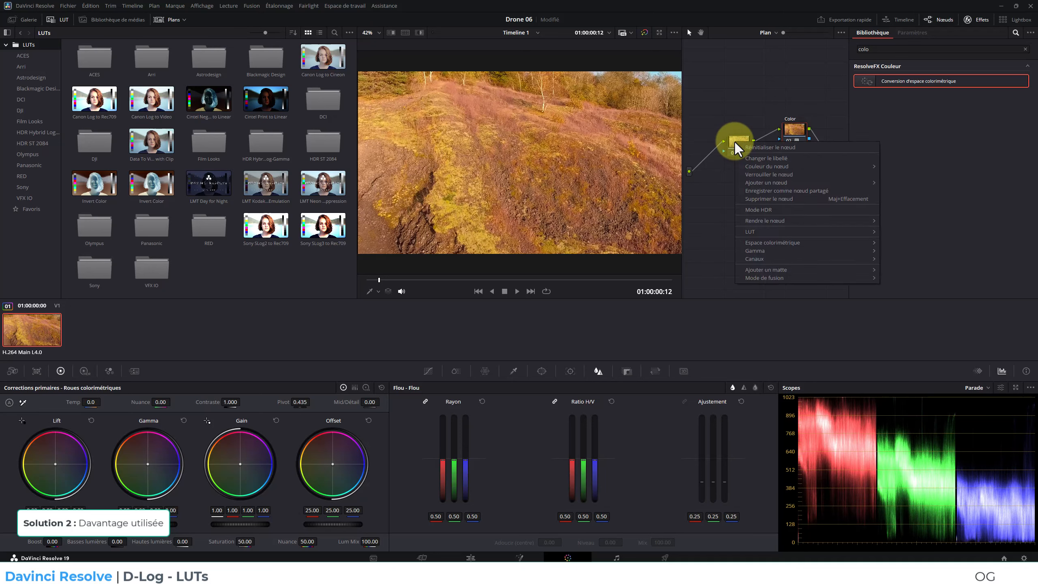
pyautogui.click(732, 138)
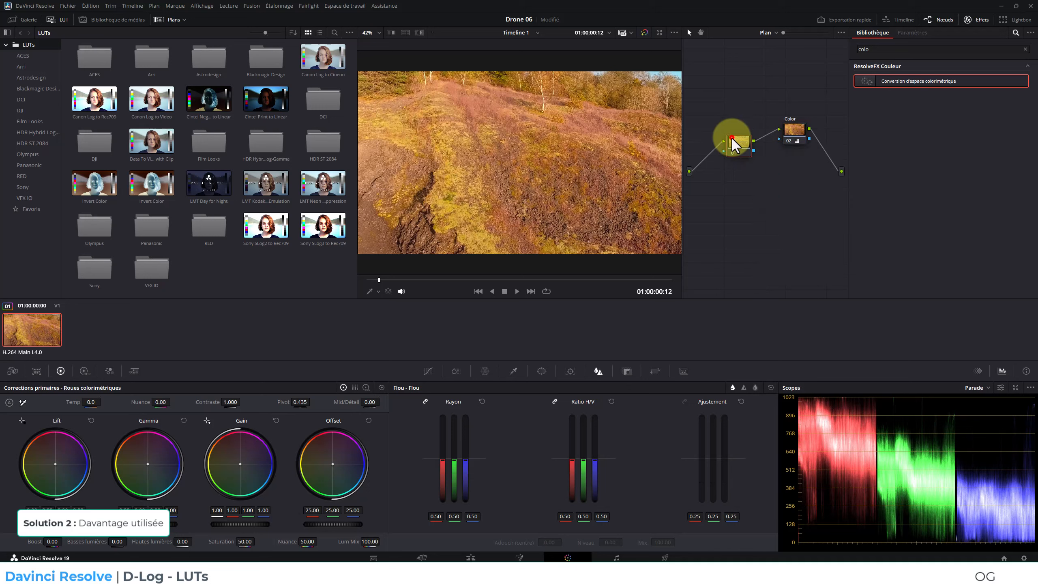
pyautogui.rightClick(731, 138)
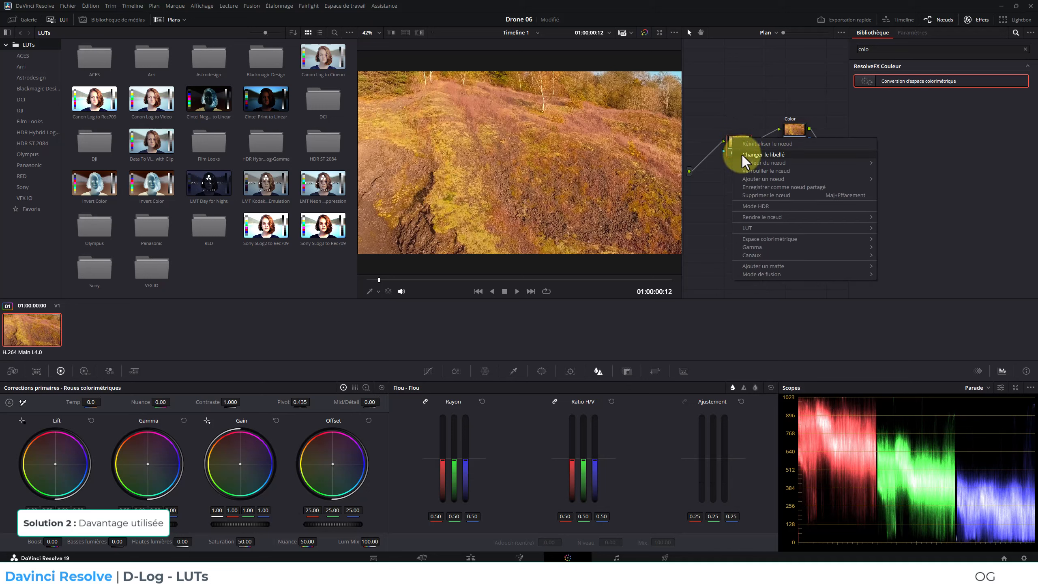
pyautogui.click(745, 154)
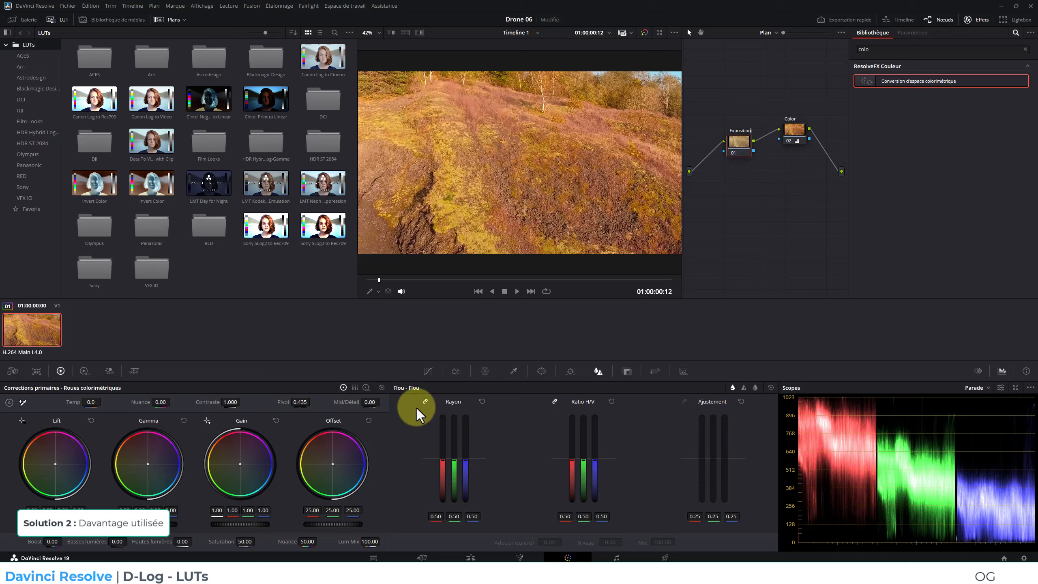
# Raise the midpoint of the Exposition node's custom curve slightly to brighten the image
pyautogui.click(429, 371)
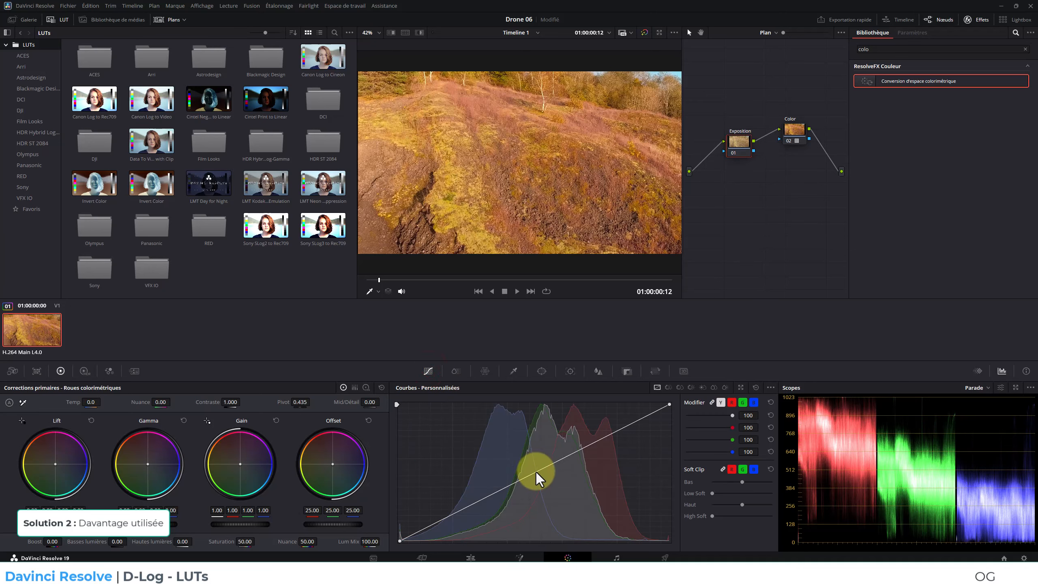
pyautogui.moveTo(536, 472); pyautogui.dragTo(527, 463)
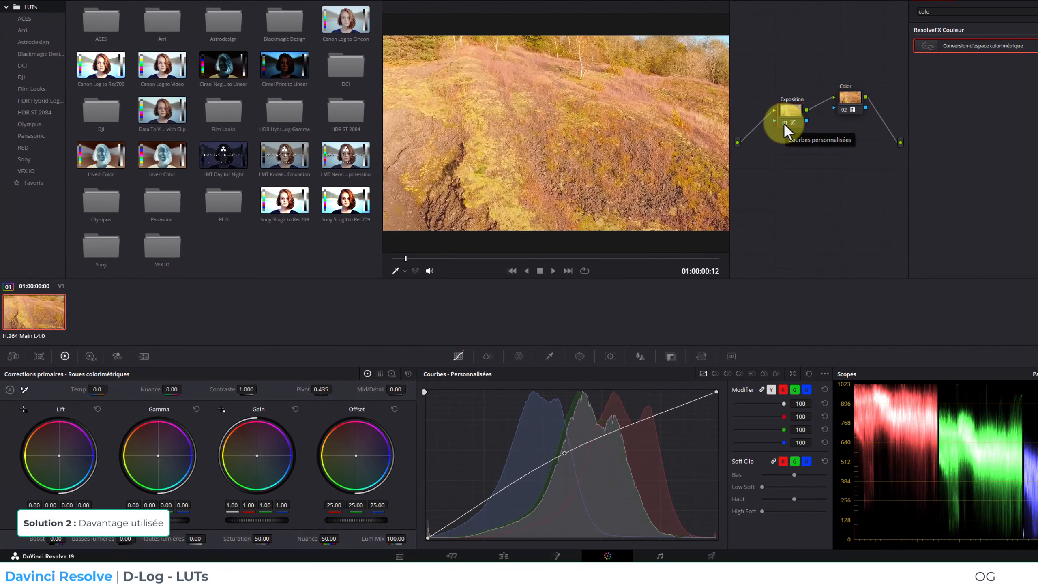
# Compare the image with the Exposition and Color nodes switched off and on, individually and together, leaving both enabled
pyautogui.click(783, 123)
pyautogui.click(784, 123)
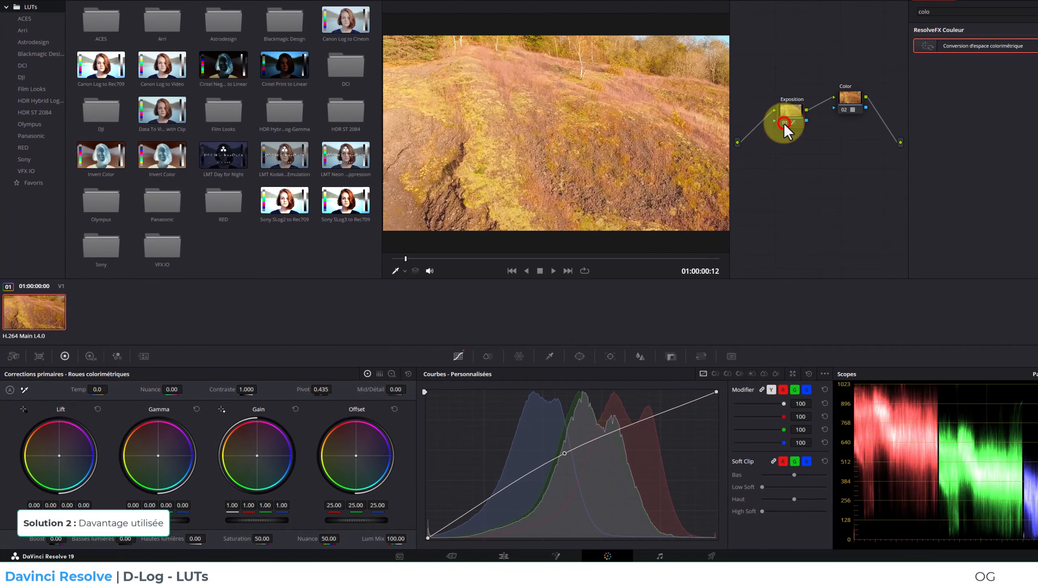
pyautogui.click(842, 108)
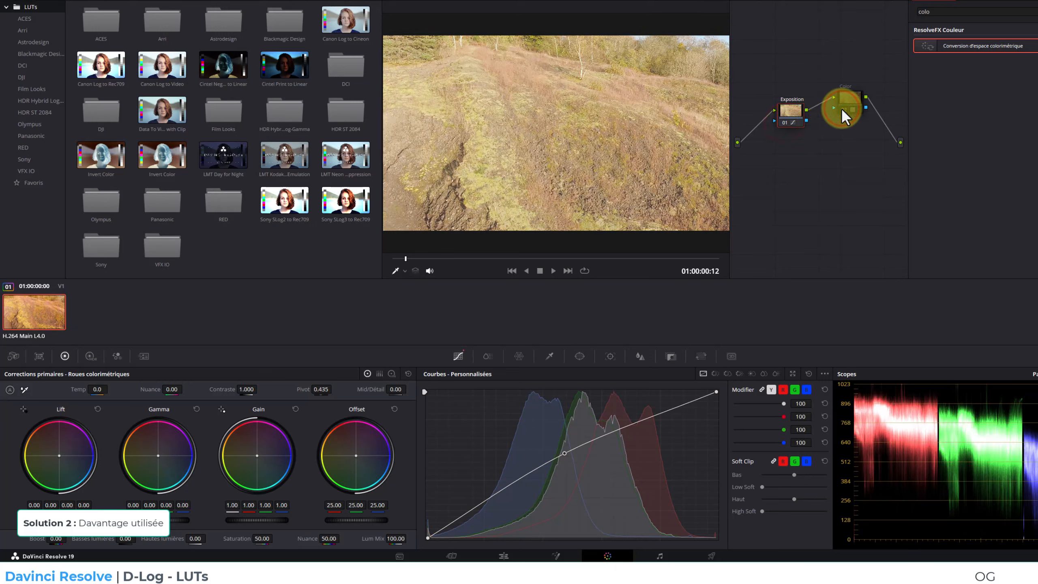
pyautogui.click(842, 110)
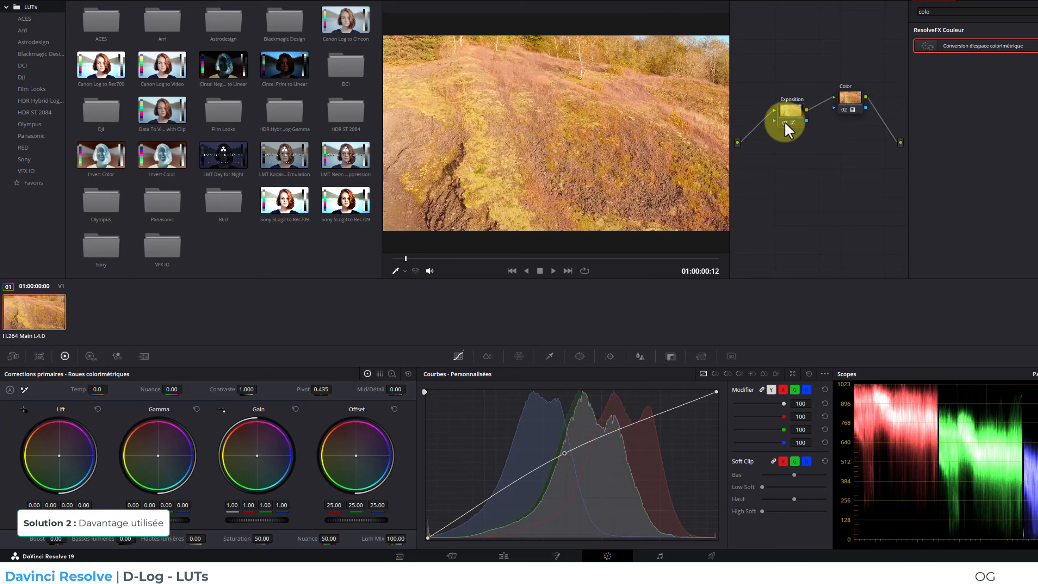
pyautogui.click(785, 121)
pyautogui.click(843, 110)
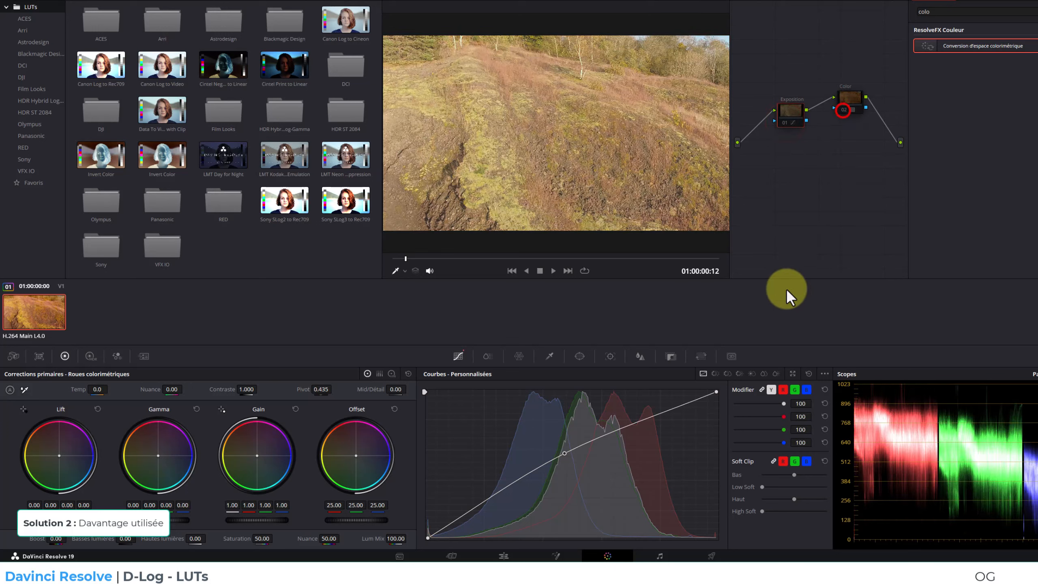
pyautogui.click(844, 109)
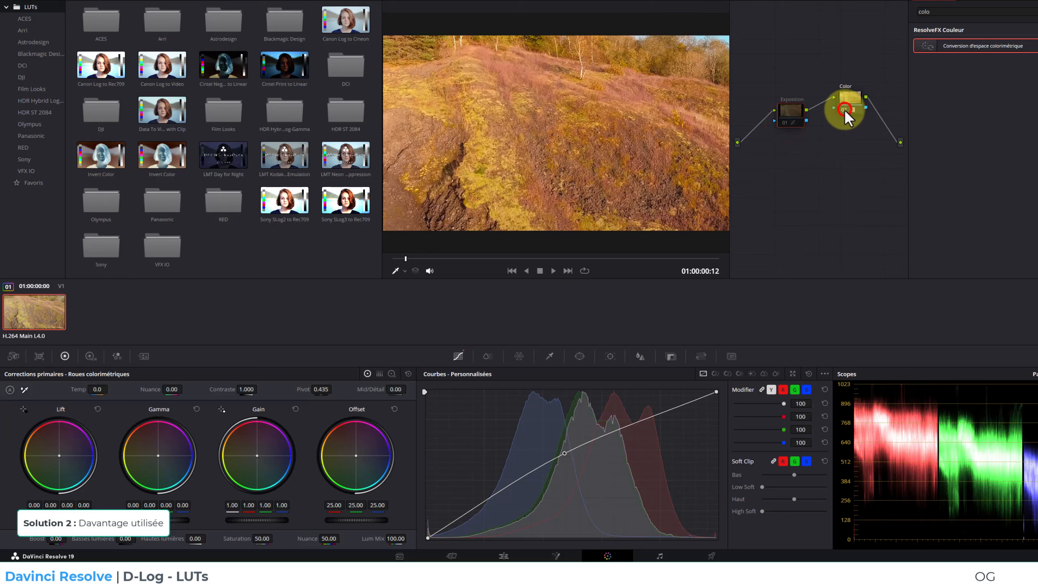
pyautogui.click(783, 122)
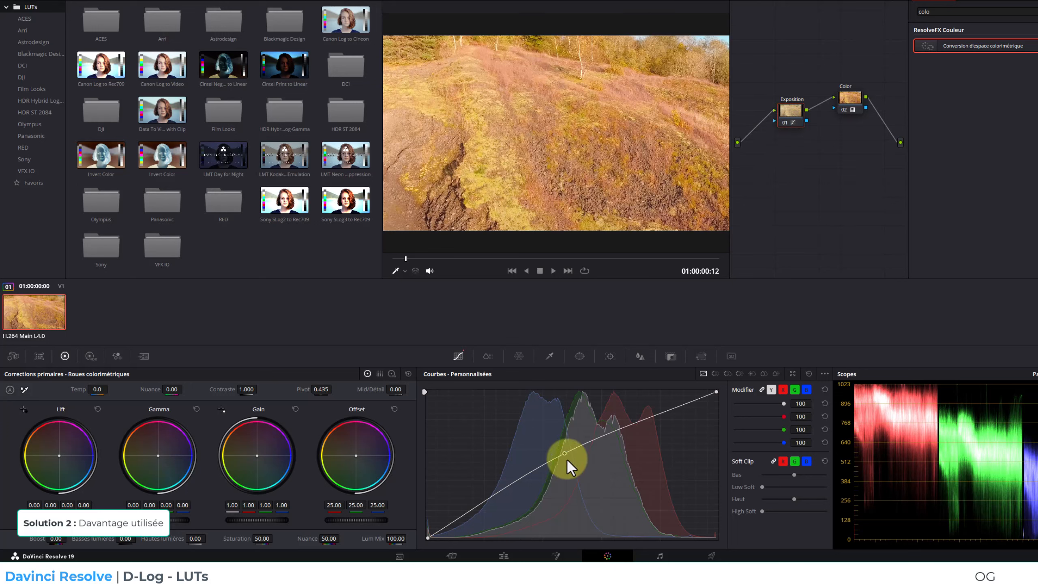
# Nudge the Exposition node's curve midpoint slightly down and reduce the node's saturation to about 43.80
pyautogui.moveTo(565, 451); pyautogui.dragTo(567, 454)
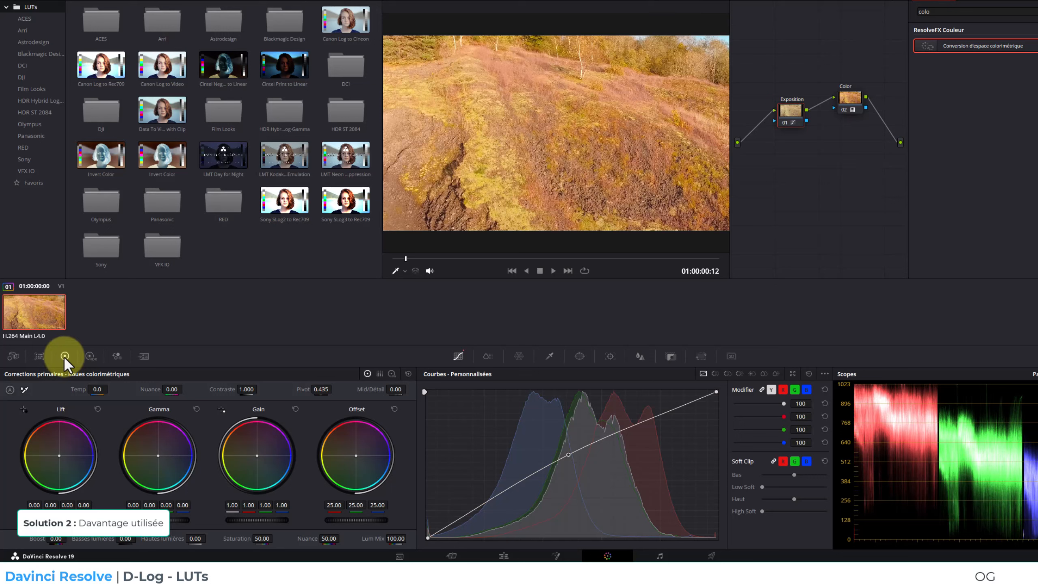
pyautogui.moveTo(266, 538)
pyautogui.mouseDown()
pyautogui.moveTo(235, 538)
pyautogui.moveTo(250, 539)
pyautogui.mouseUp()
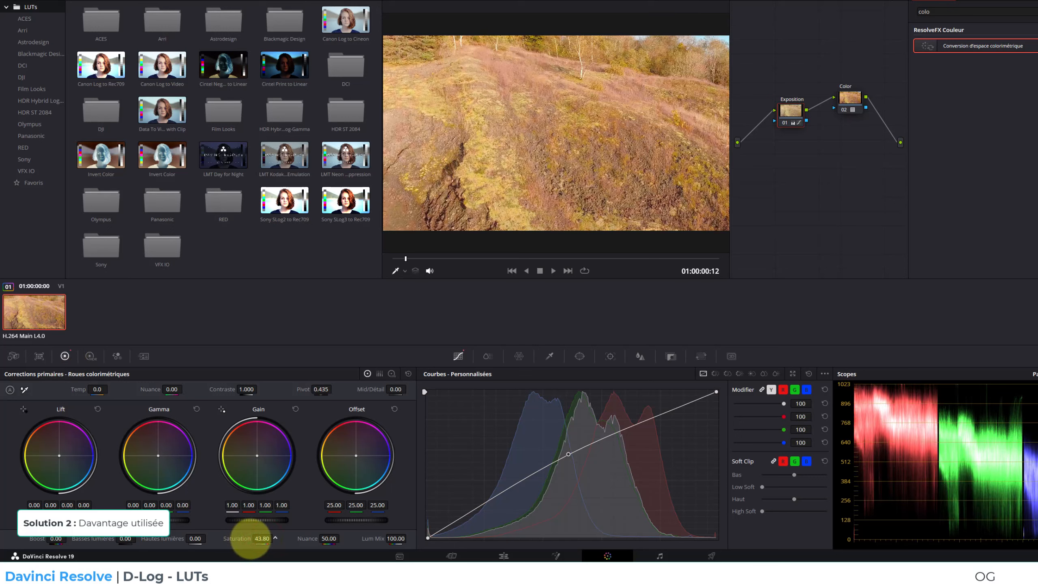